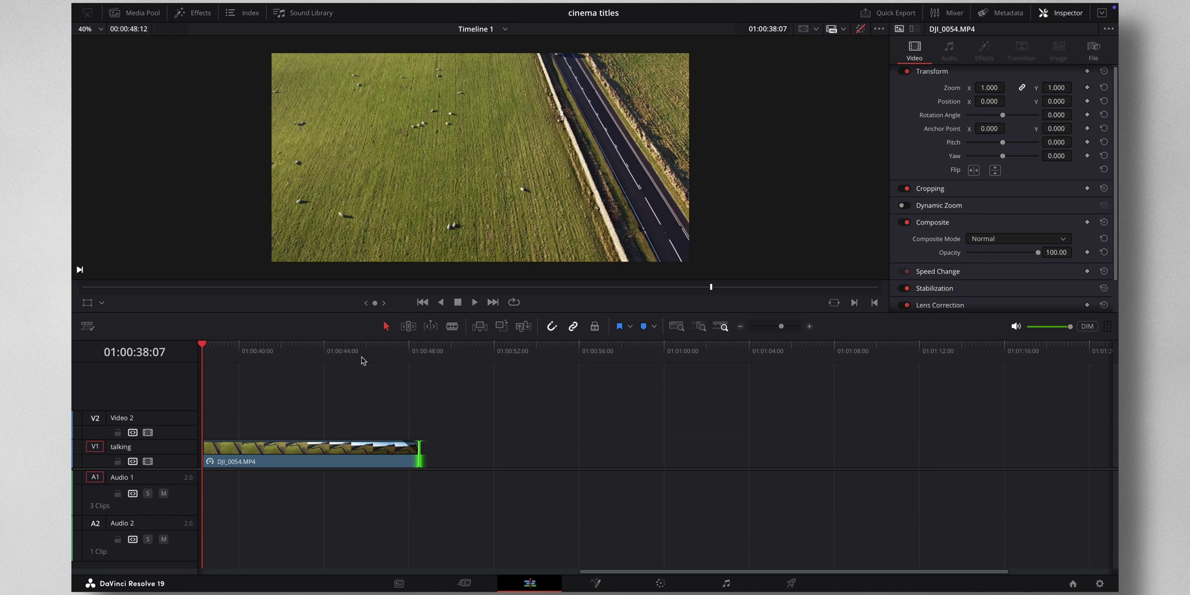
# Drop a Fusion Composition onto V2 above the drone clip and park the playhead on it.
pyautogui.click(194, 17)
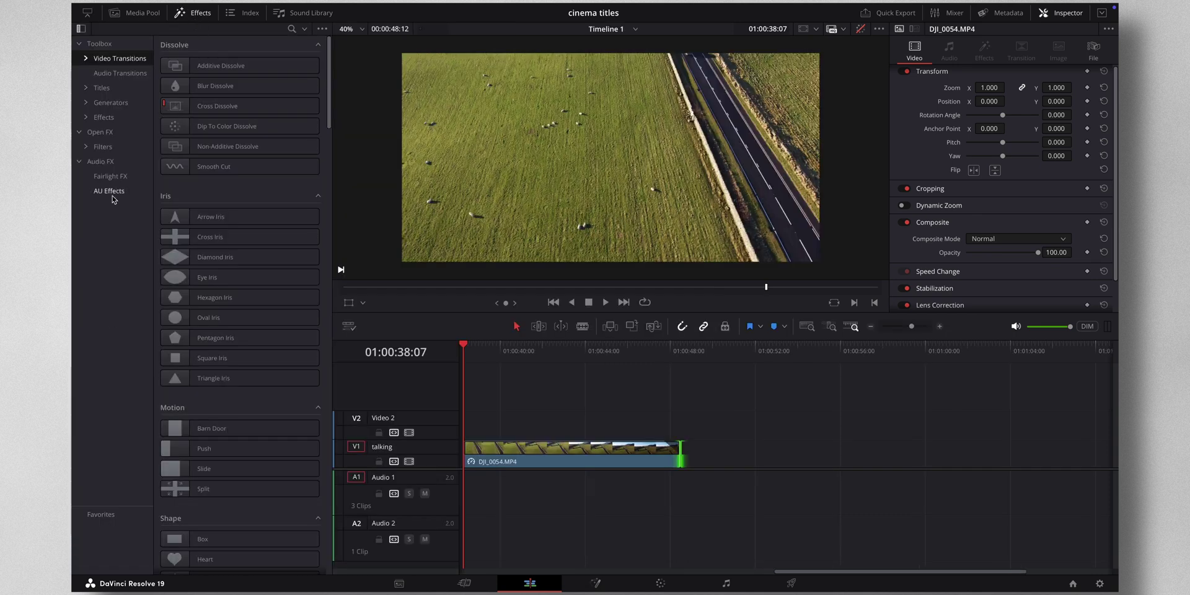
pyautogui.click(107, 117)
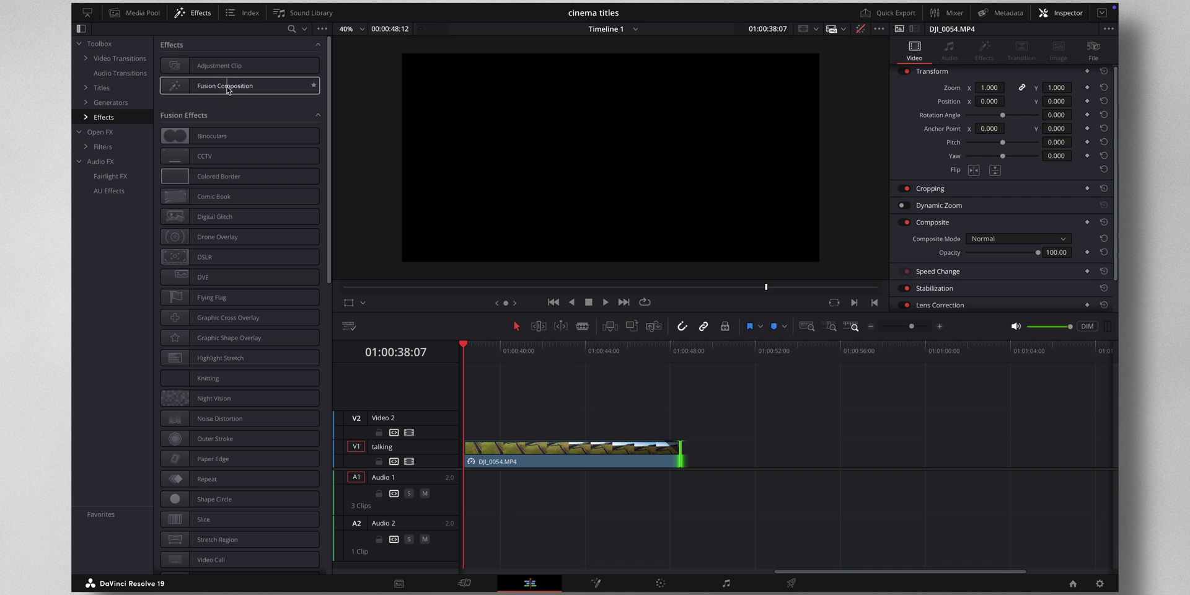
pyautogui.moveTo(228, 90); pyautogui.dragTo(592, 428)
pyautogui.click(615, 430)
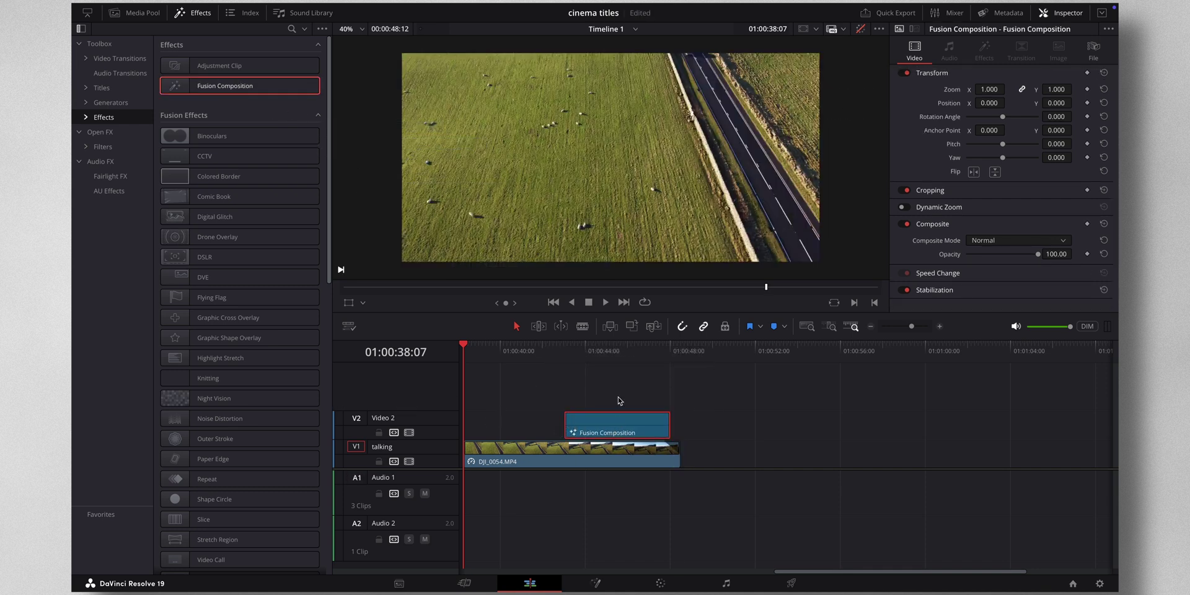
pyautogui.click(615, 355)
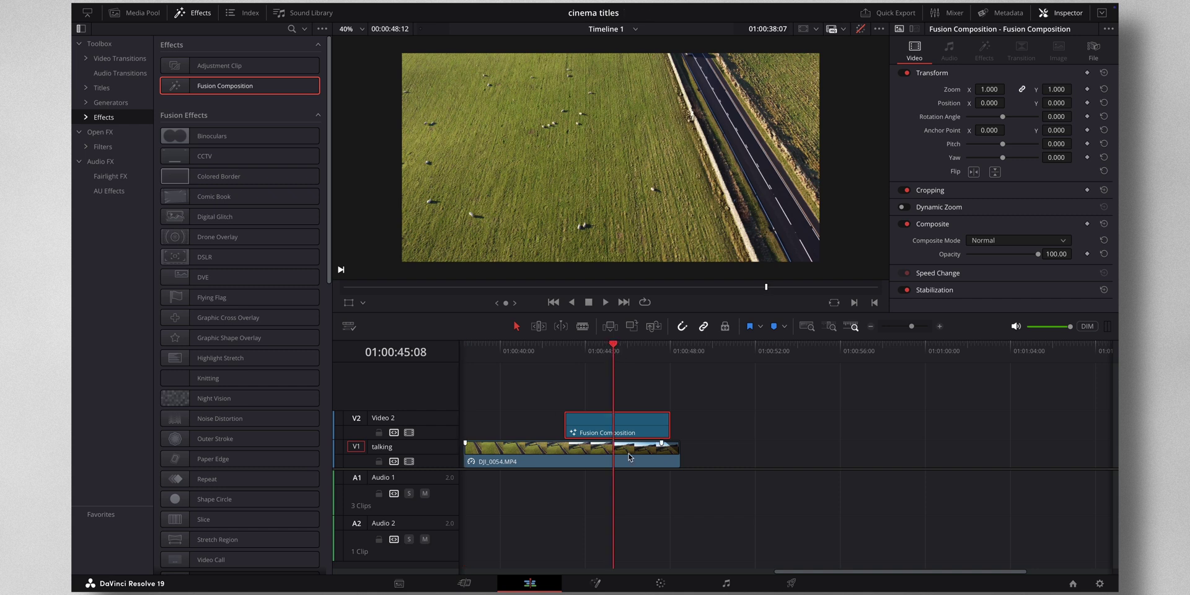
# In Fusion, add a Text+ node wired into MediaOut1, ready for title text.
pyautogui.click(597, 585)
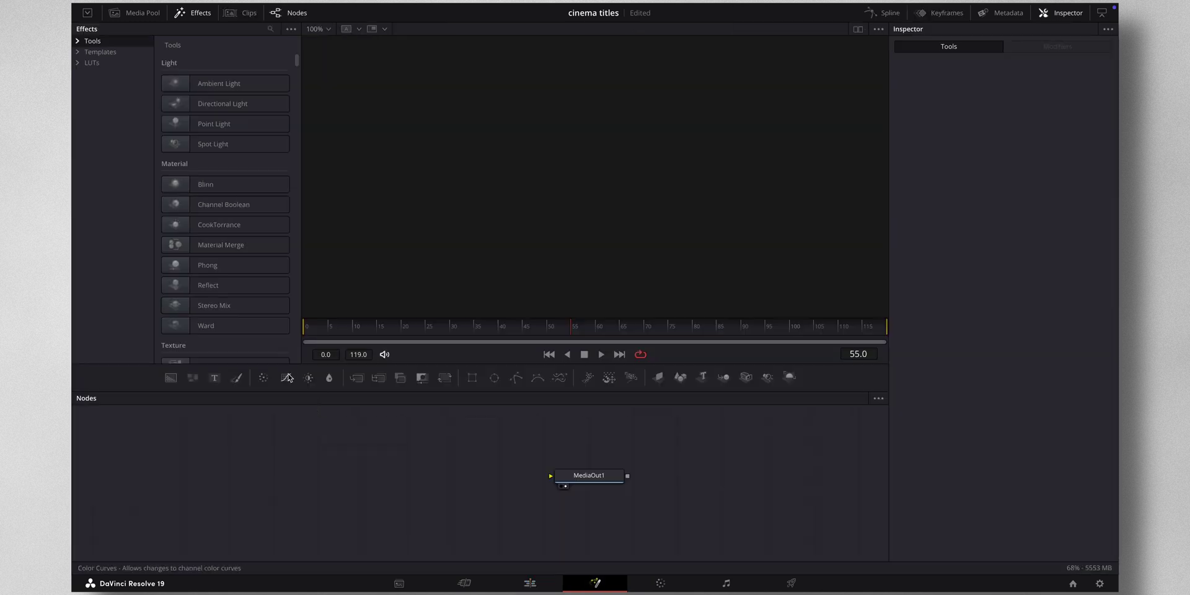
pyautogui.moveTo(221, 396); pyautogui.dragTo(552, 479)
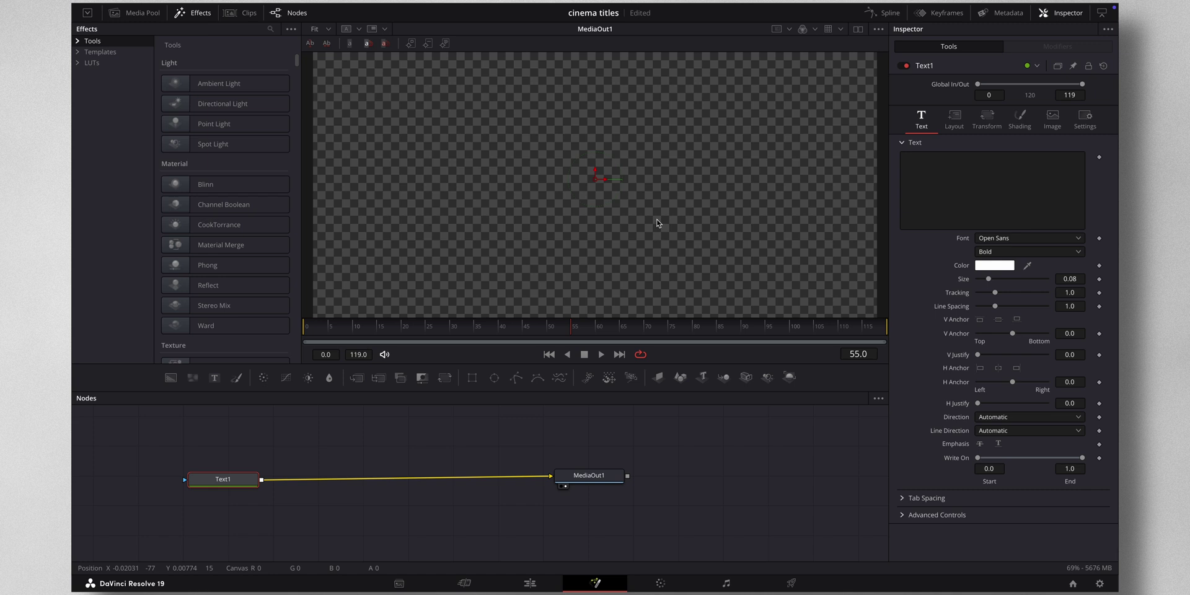
pyautogui.click(935, 170)
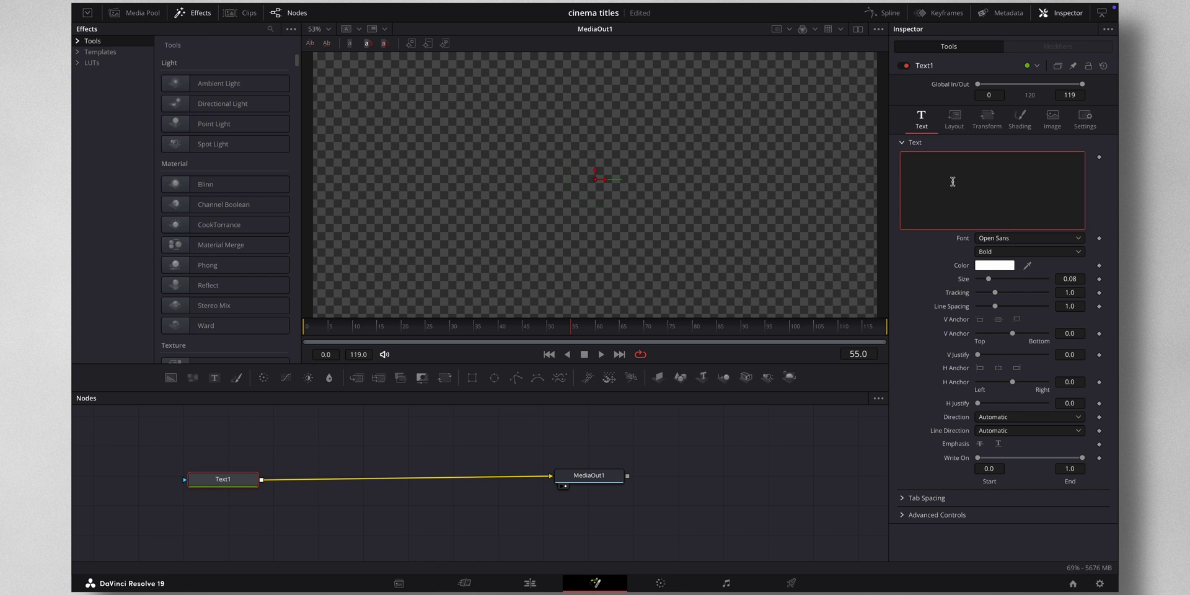
# Enter CINEMATIC as the title, switch its weight to Light, and widen tracking to 1.858.
pyautogui.write('CINE')
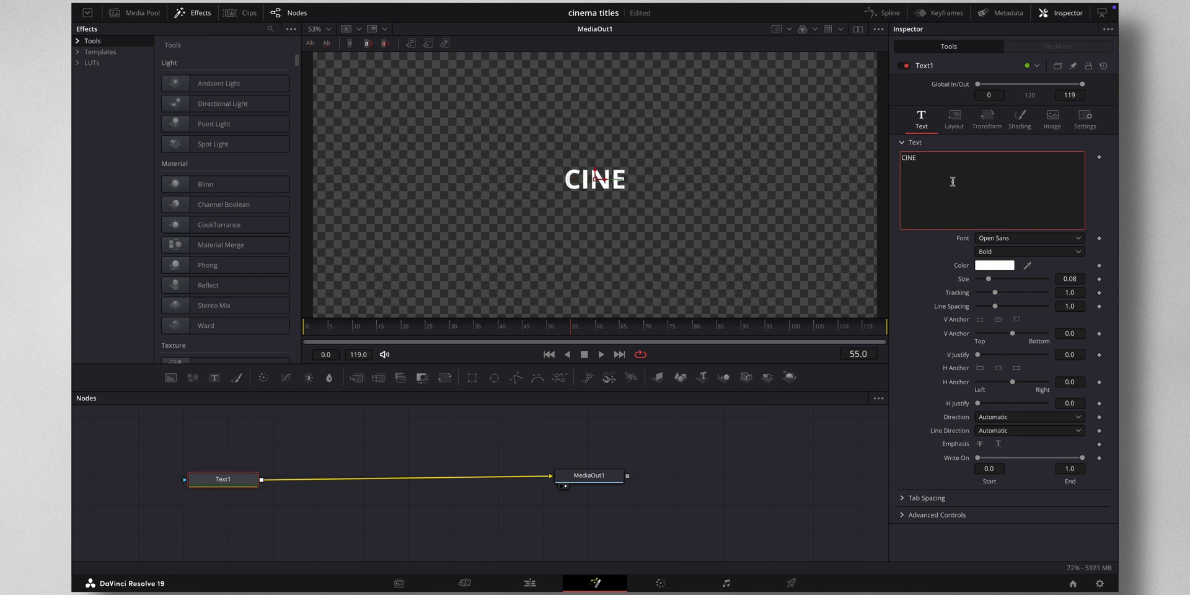
pyautogui.write('MATIC')
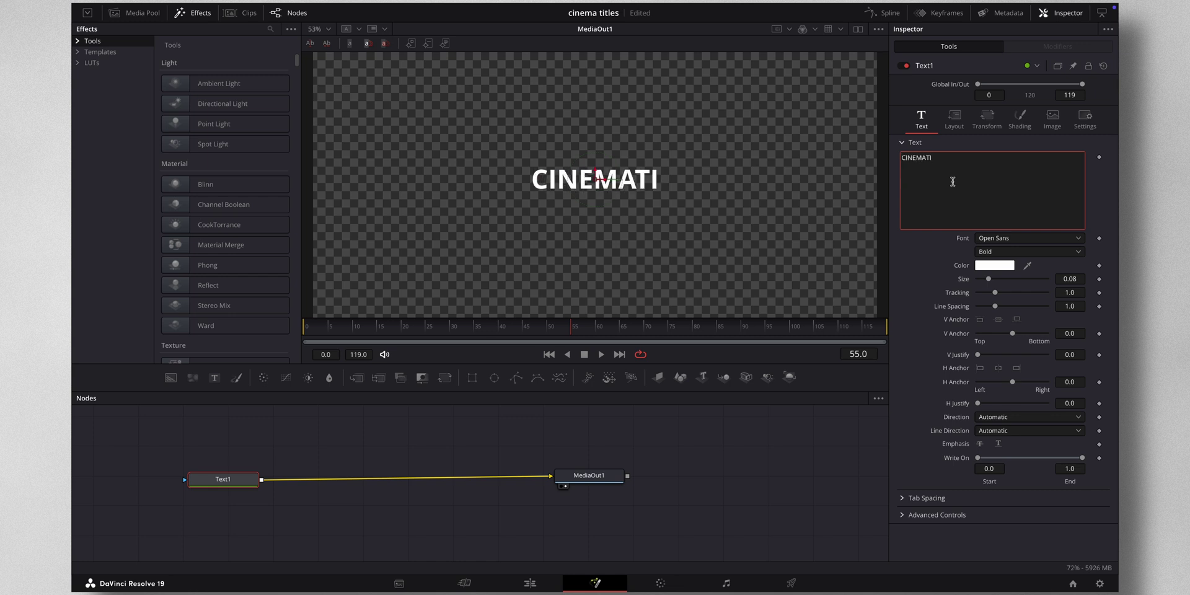
pyautogui.click(1004, 251)
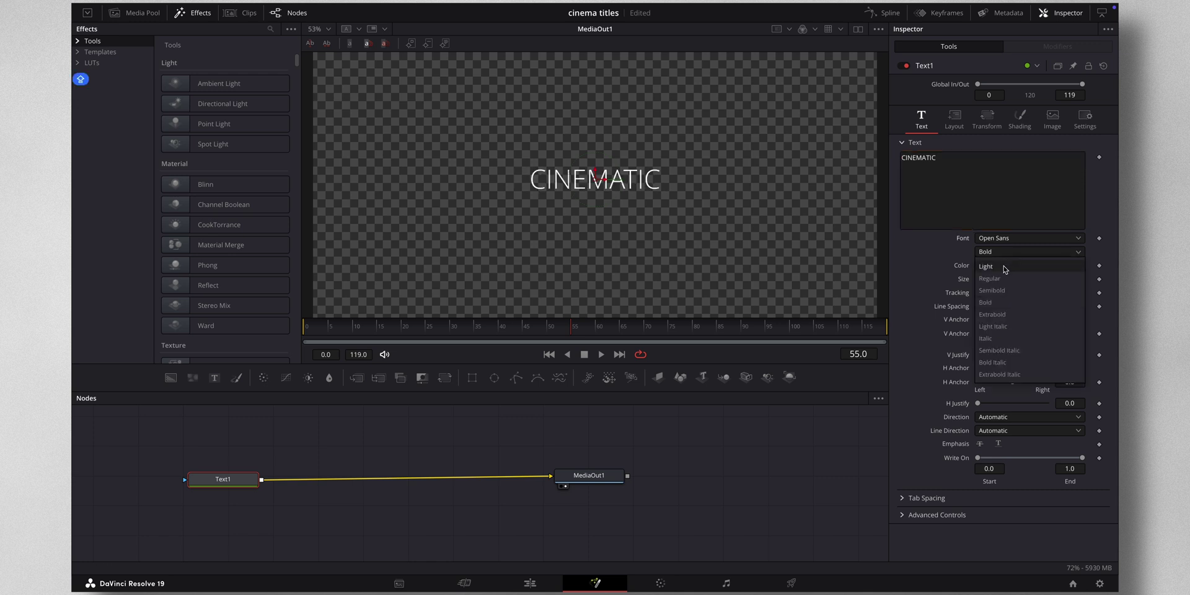
pyautogui.click(1005, 267)
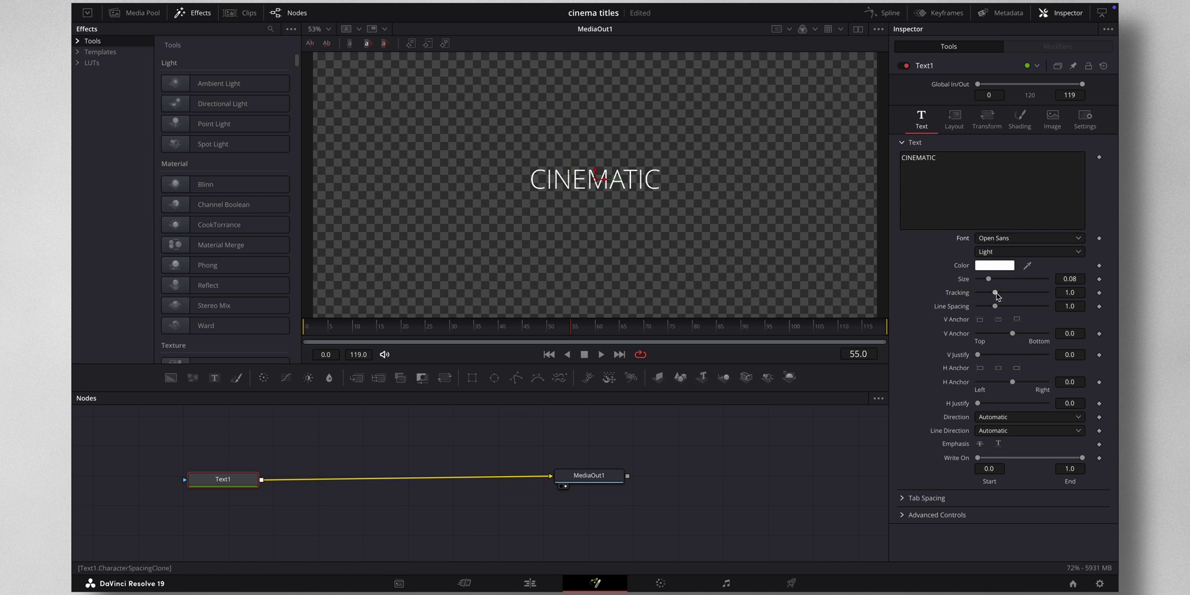
pyautogui.moveTo(998, 297); pyautogui.dragTo(1014, 296)
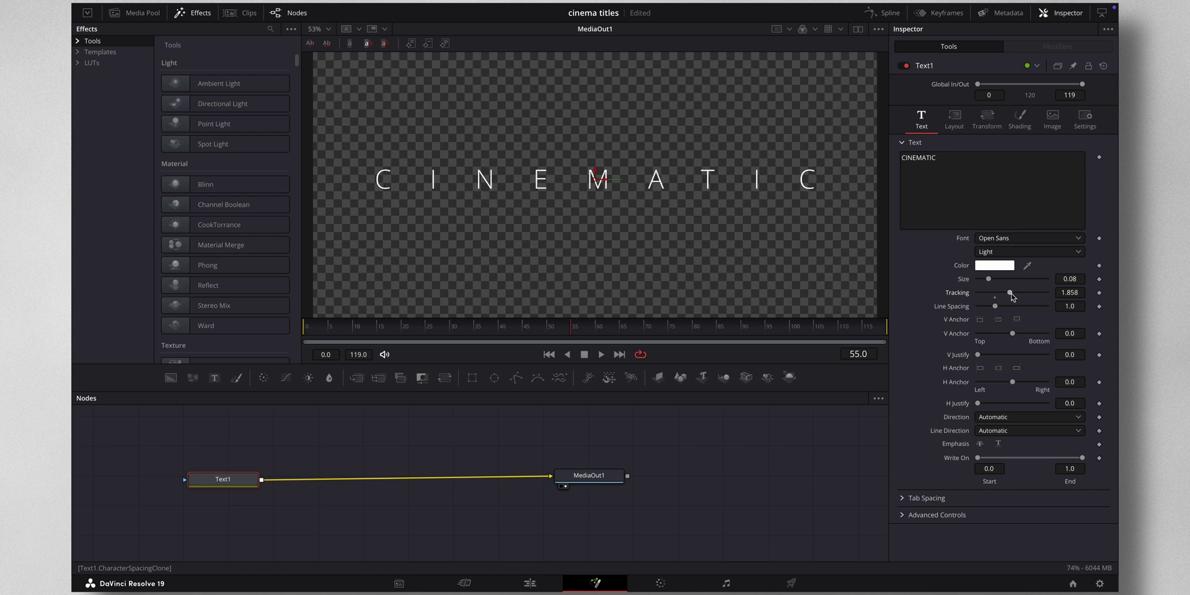
# Attach a Follower modifier to the CINEMATIC text field and bring up its Modifiers settings.
pyautogui.rightClick(940, 174)
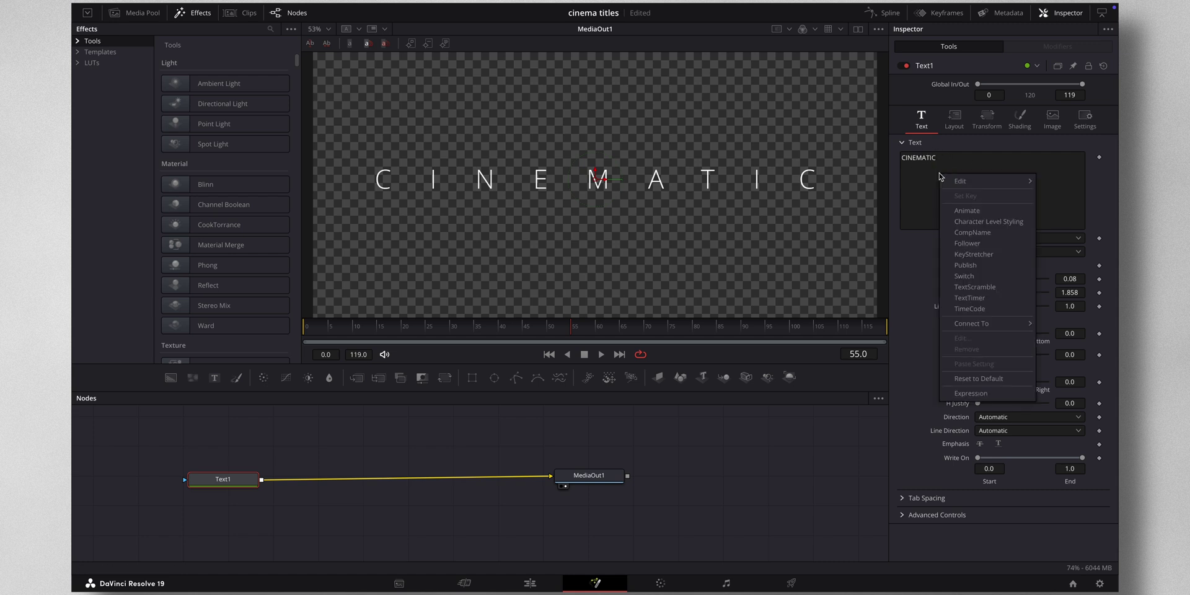
pyautogui.click(986, 245)
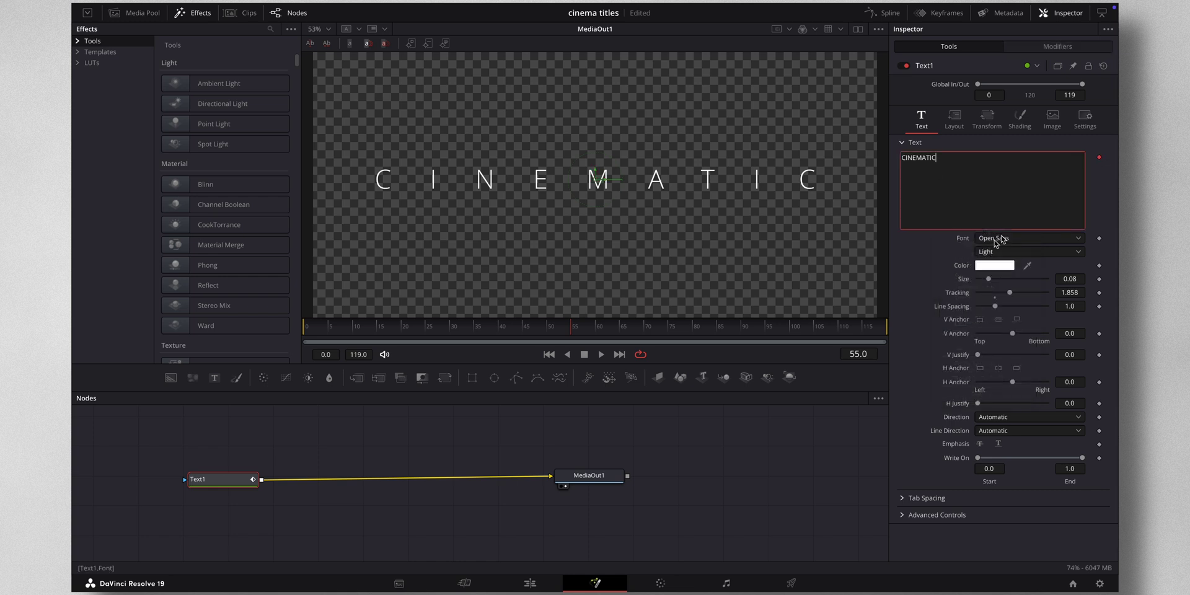
pyautogui.click(1061, 47)
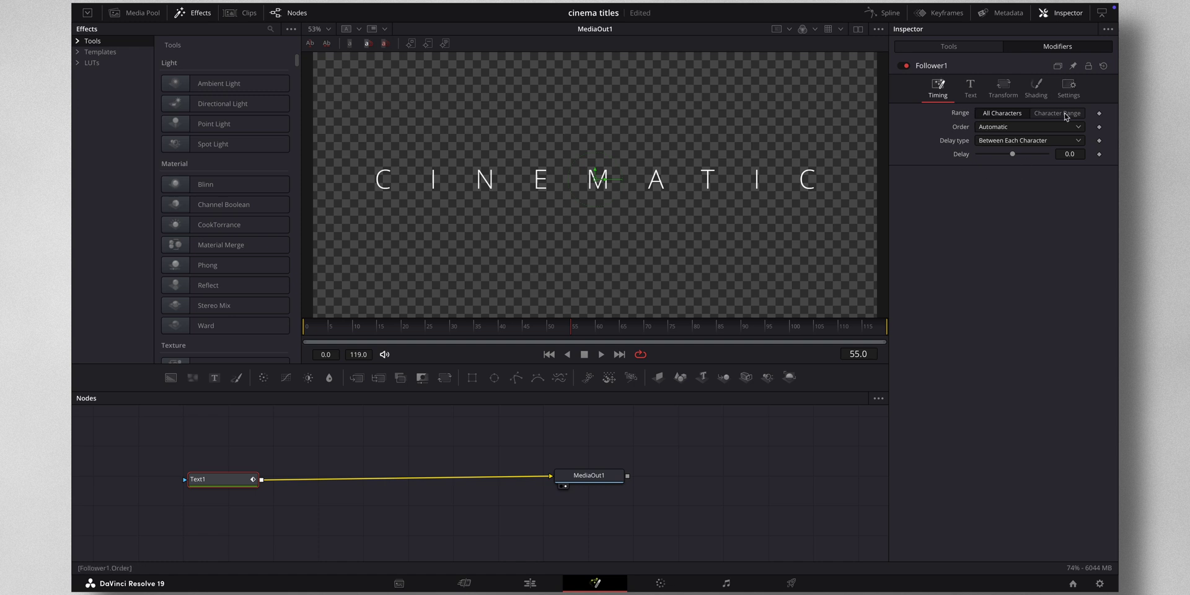
# Give Follower1 a 2.0 per-character delay with Left to Right order.
pyautogui.click(1070, 154)
pyautogui.write('2')
pyautogui.press('Return')
pyautogui.click(1023, 127)
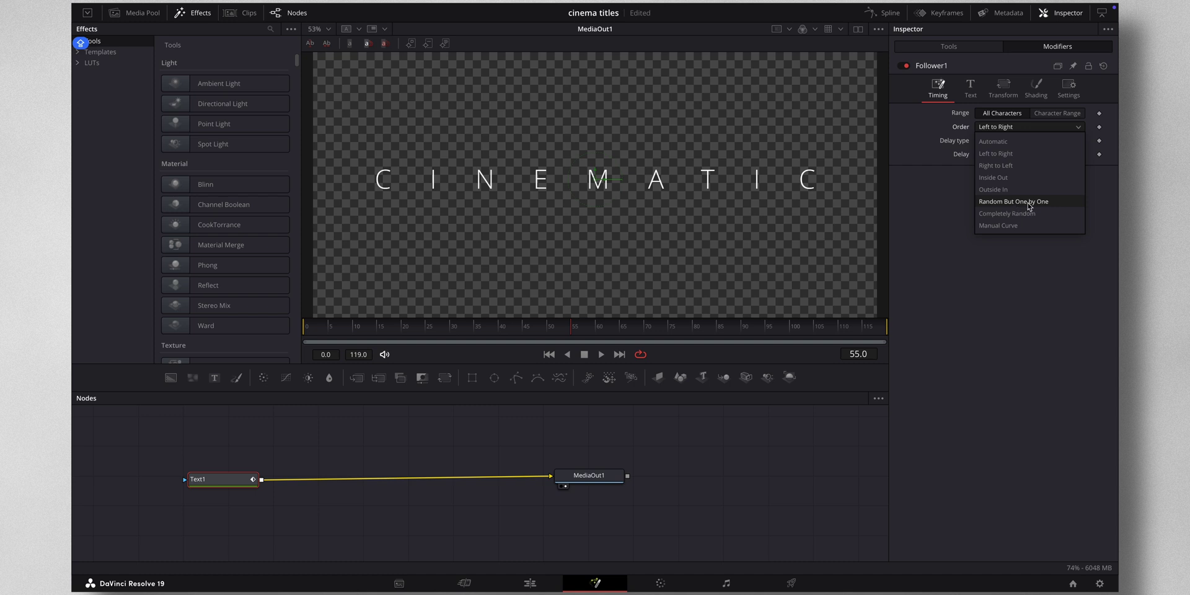
pyautogui.click(997, 153)
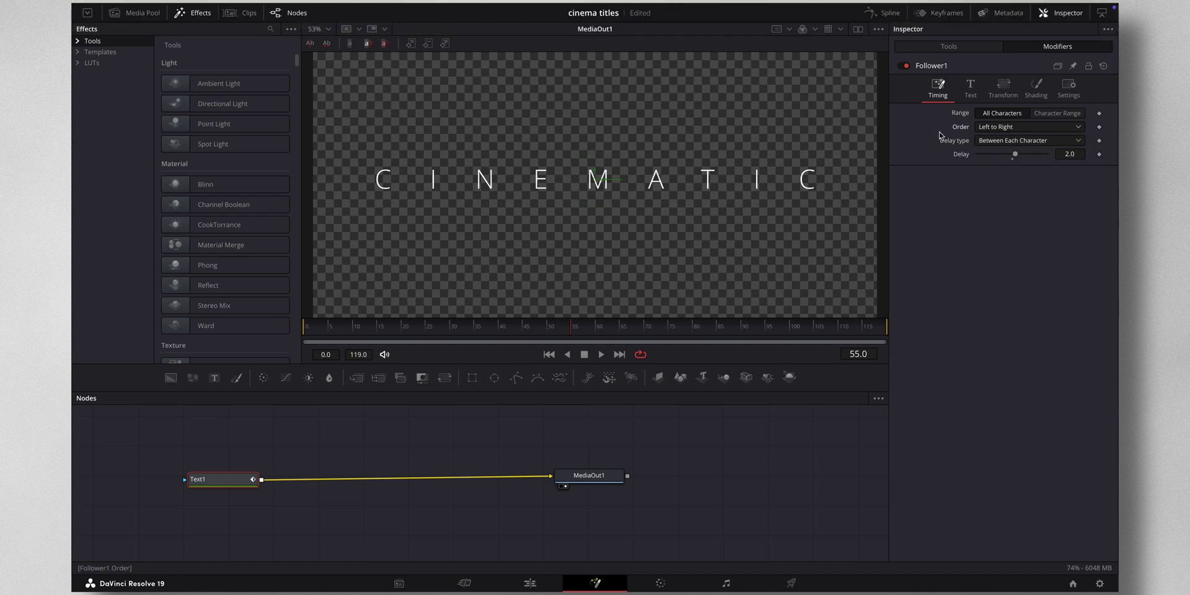
# At frame 0, keyframe the Follower's Softness X and Y at 20 on the Shading tab.
pyautogui.click(1036, 87)
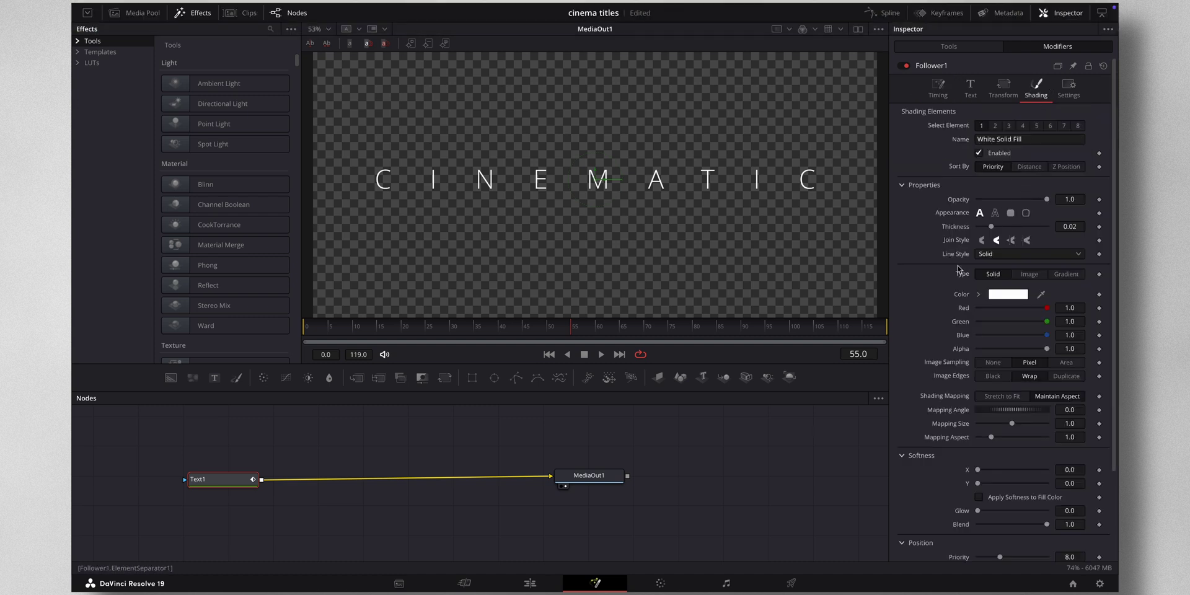
pyautogui.scroll(-2, 953, 332)
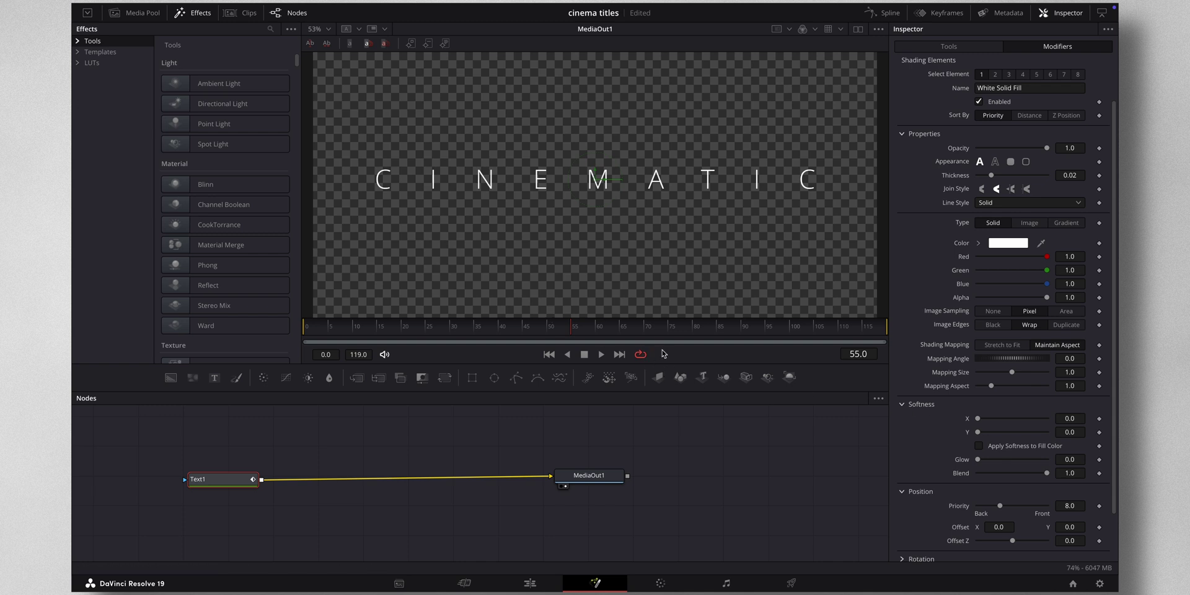
pyautogui.moveTo(571, 332); pyautogui.dragTo(302, 335)
pyautogui.click(1100, 420)
pyautogui.moveTo(982, 422); pyautogui.dragTo(1052, 423)
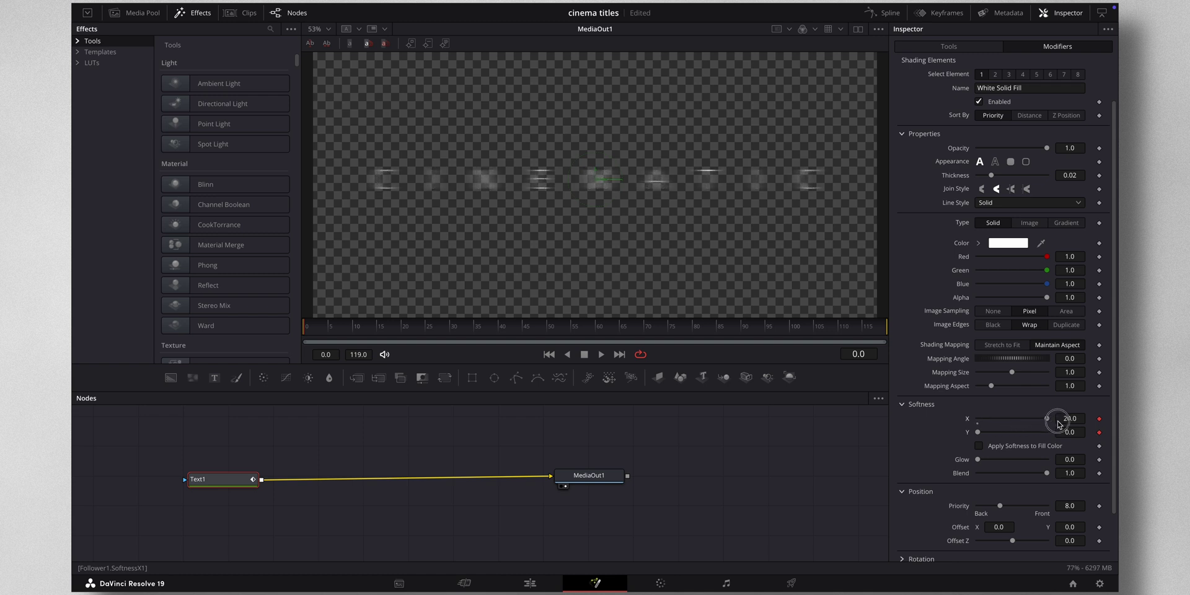
pyautogui.moveTo(978, 432); pyautogui.dragTo(1069, 434)
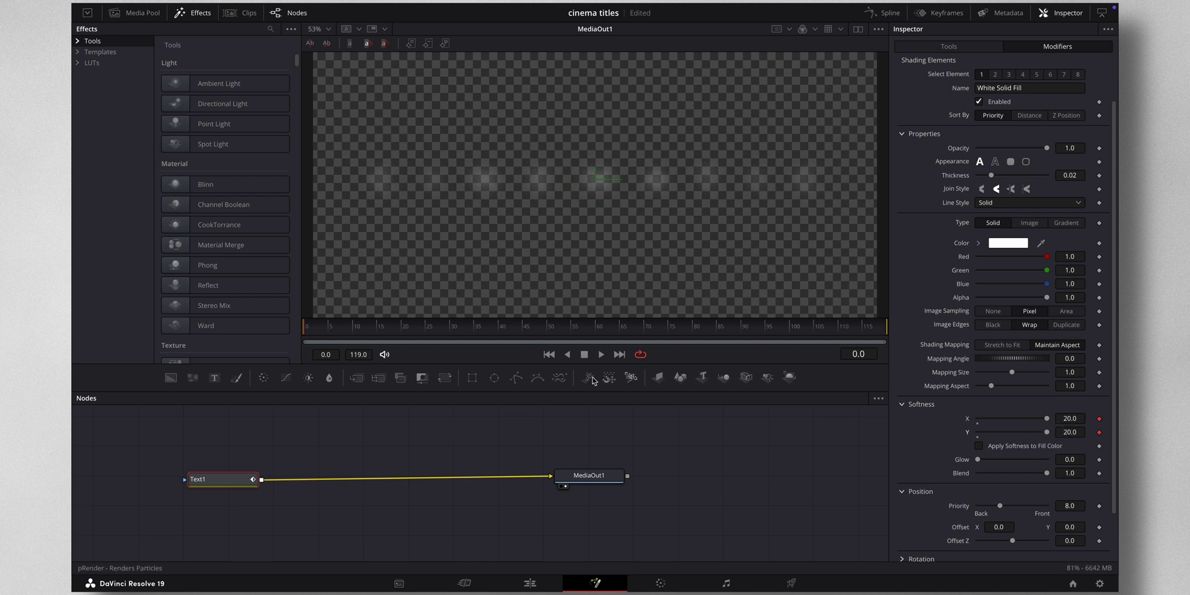
# At frame 20, set Softness X and Y back to 0 and scrub to preview the reveal.
pyautogui.moveTo(329, 335); pyautogui.dragTo(425, 335)
pyautogui.moveTo(1047, 419); pyautogui.dragTo(950, 424)
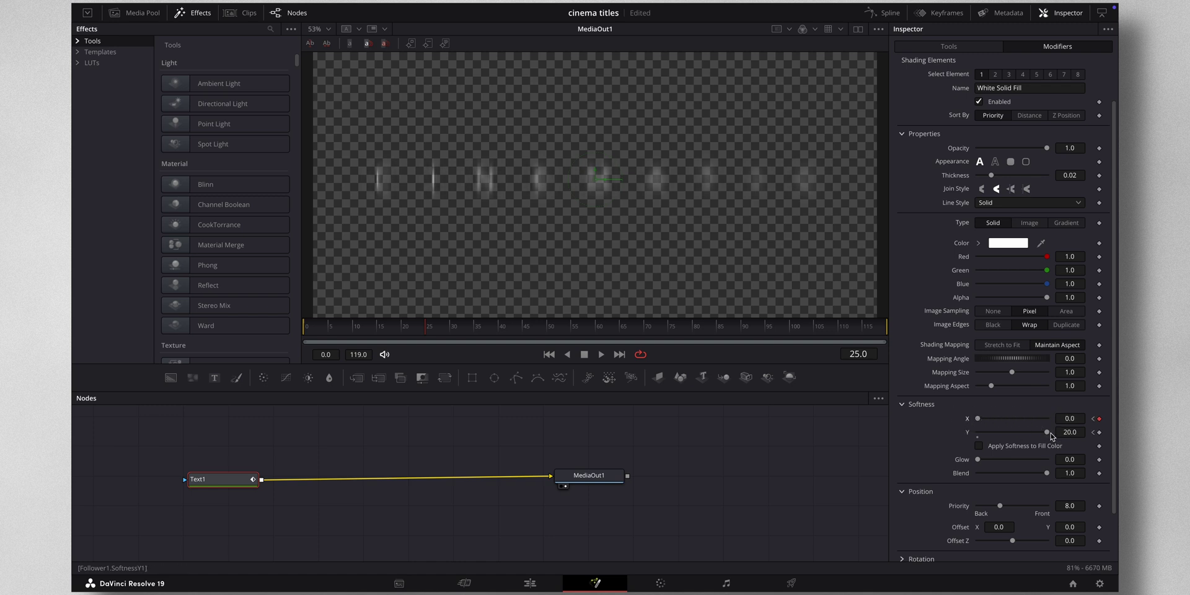
pyautogui.moveTo(1048, 433); pyautogui.dragTo(873, 435)
pyautogui.moveTo(363, 335); pyautogui.dragTo(485, 330)
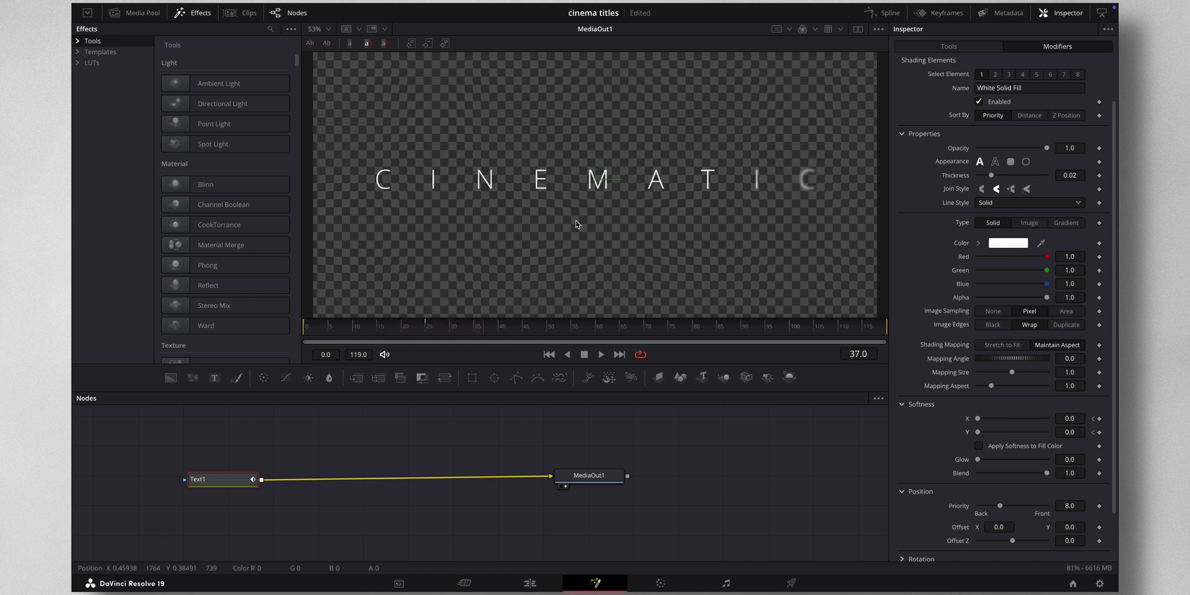
# Recheck the Follower's character order, then slide the title clip earlier over the drone footage.
pyautogui.scroll(2, 930, 248)
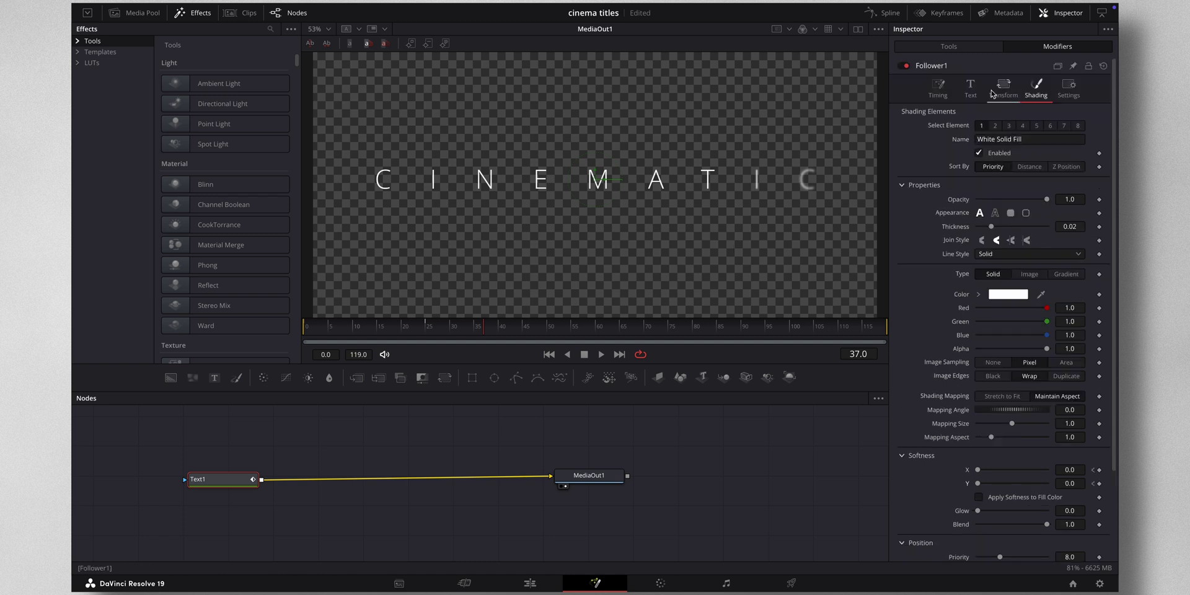
pyautogui.click(942, 90)
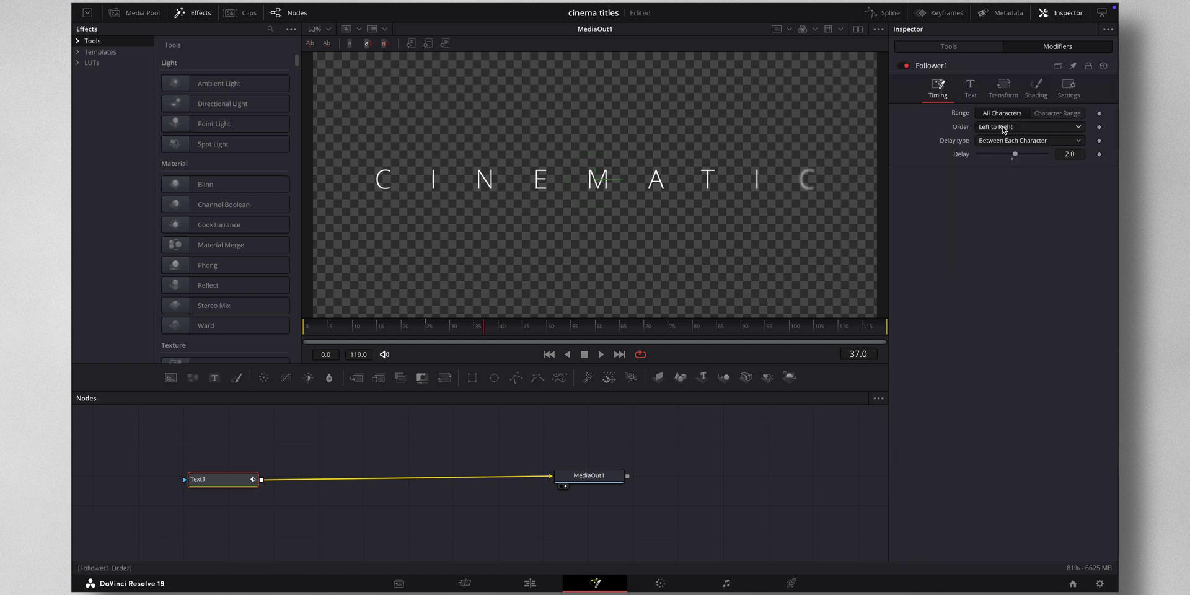
pyautogui.click(1004, 127)
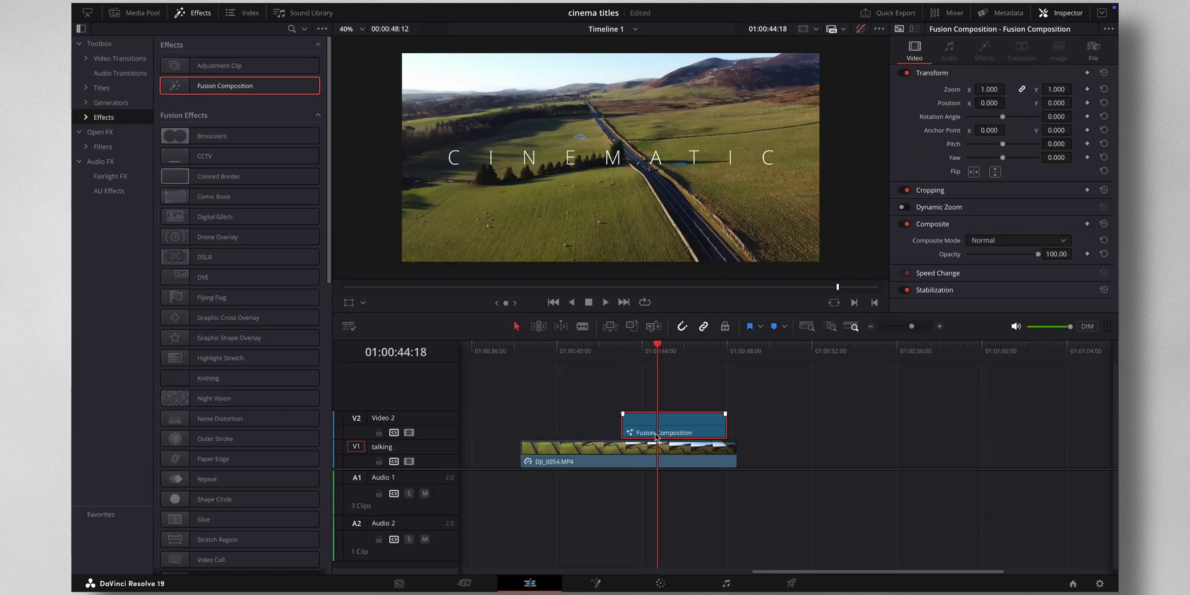
pyautogui.moveTo(661, 434); pyautogui.dragTo(603, 437)
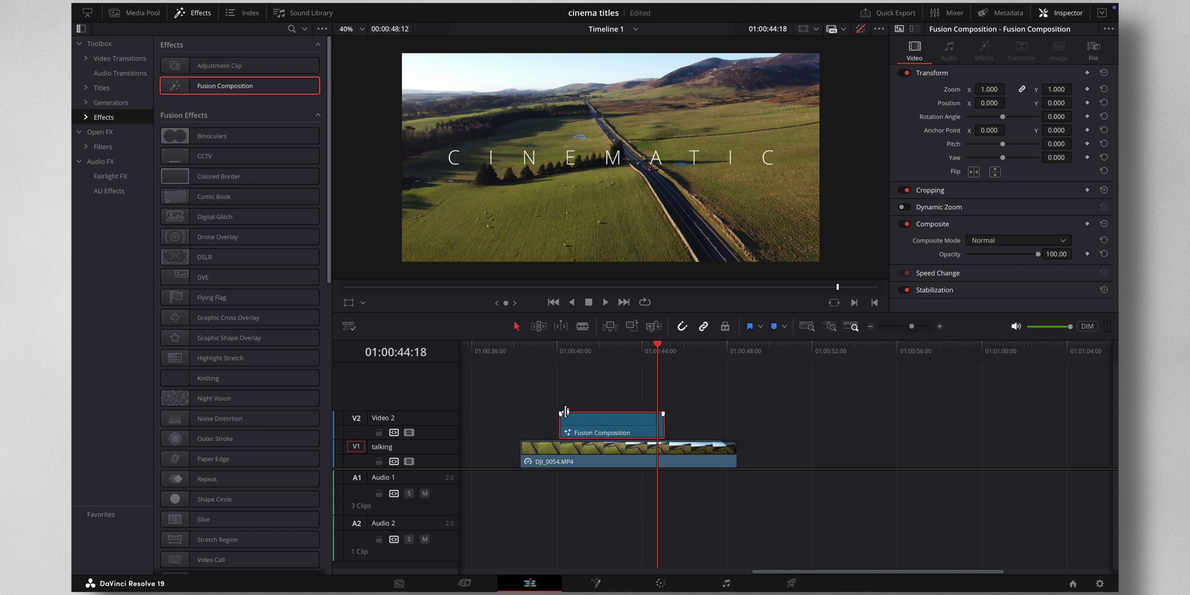
pyautogui.click(523, 357)
pyautogui.press('space')
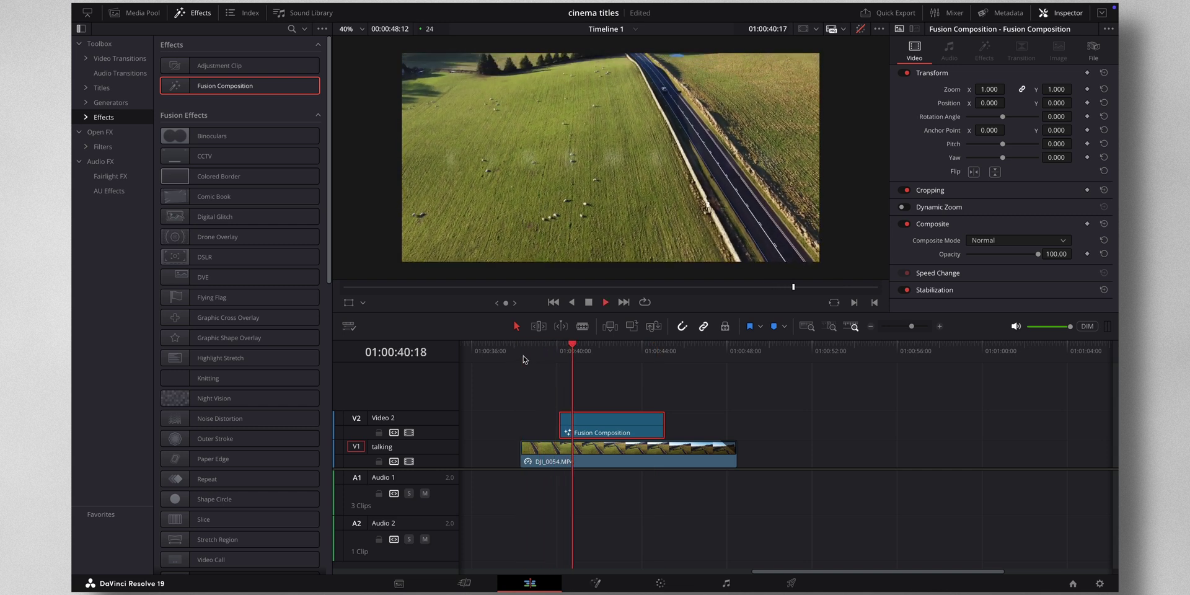
pyautogui.press('space')
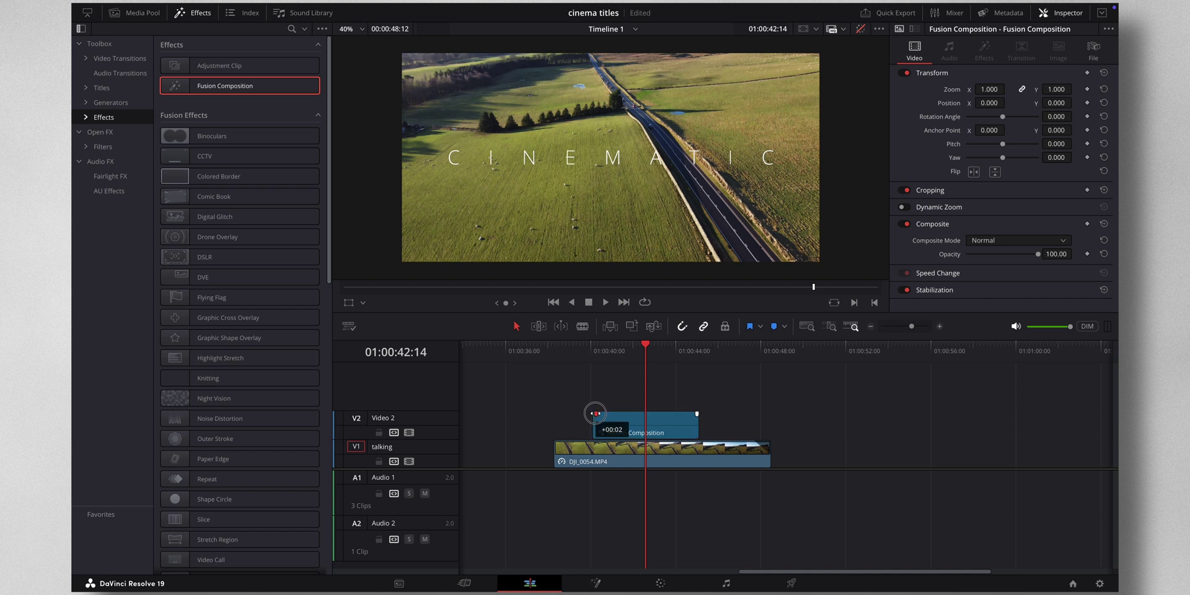
pyautogui.click(592, 377)
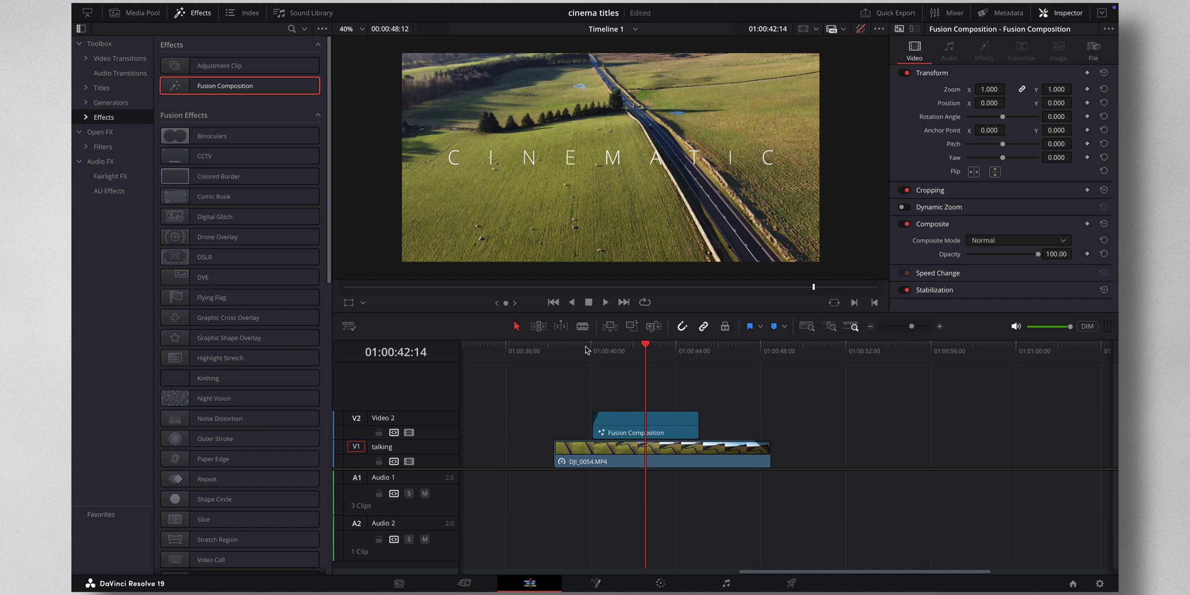
pyautogui.hotkey('ctrl', 's')
pyautogui.press('space')
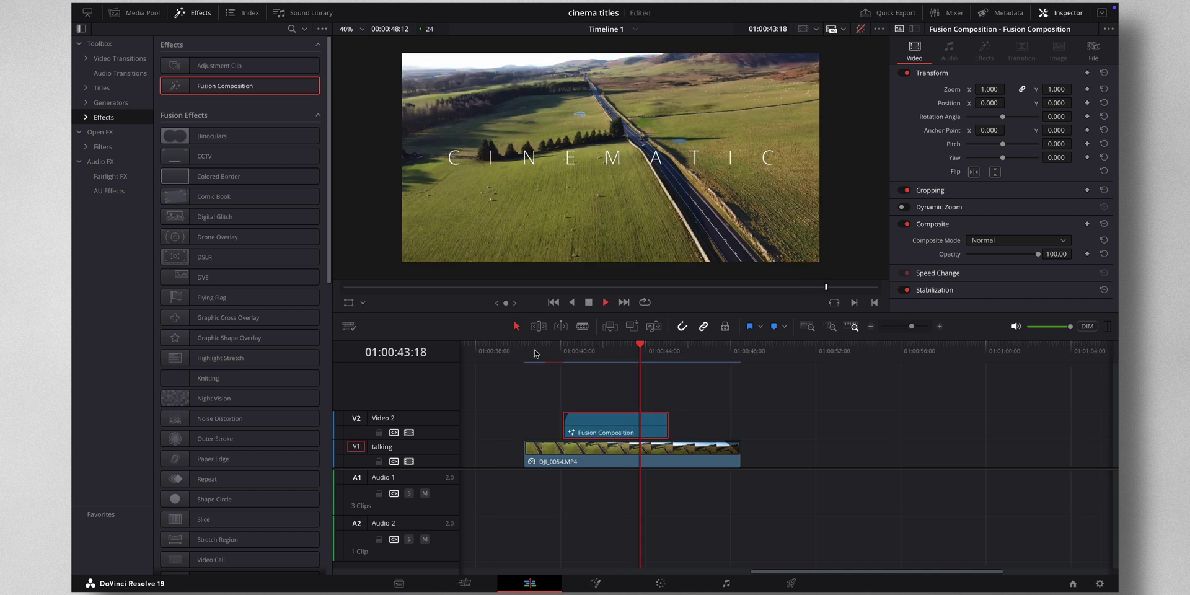
pyautogui.press('space')
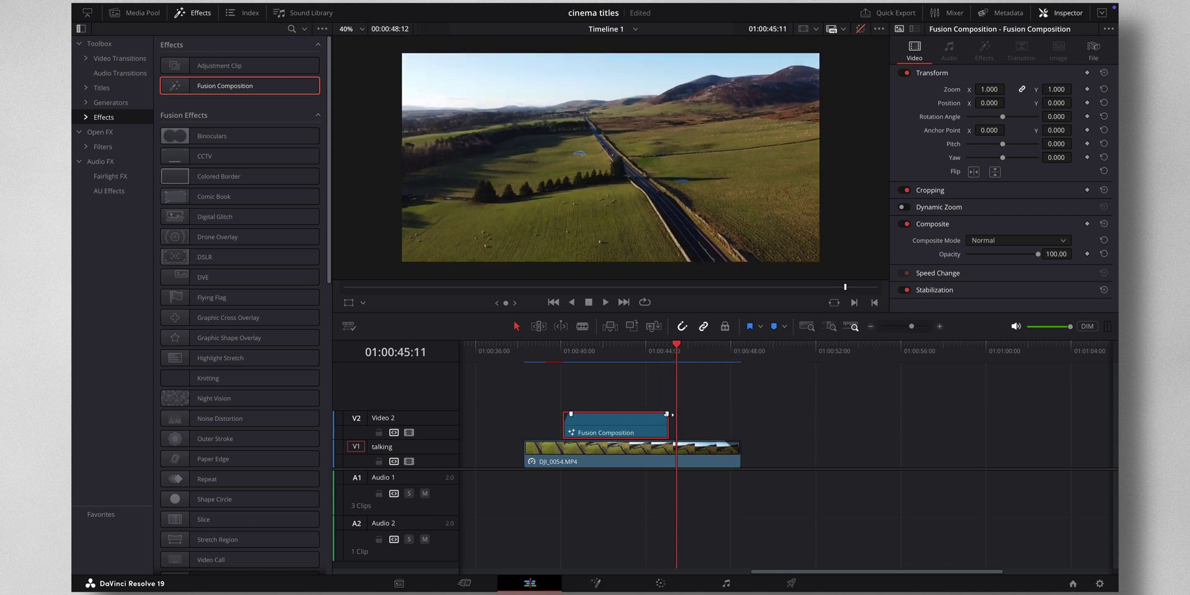
pyautogui.click(624, 357)
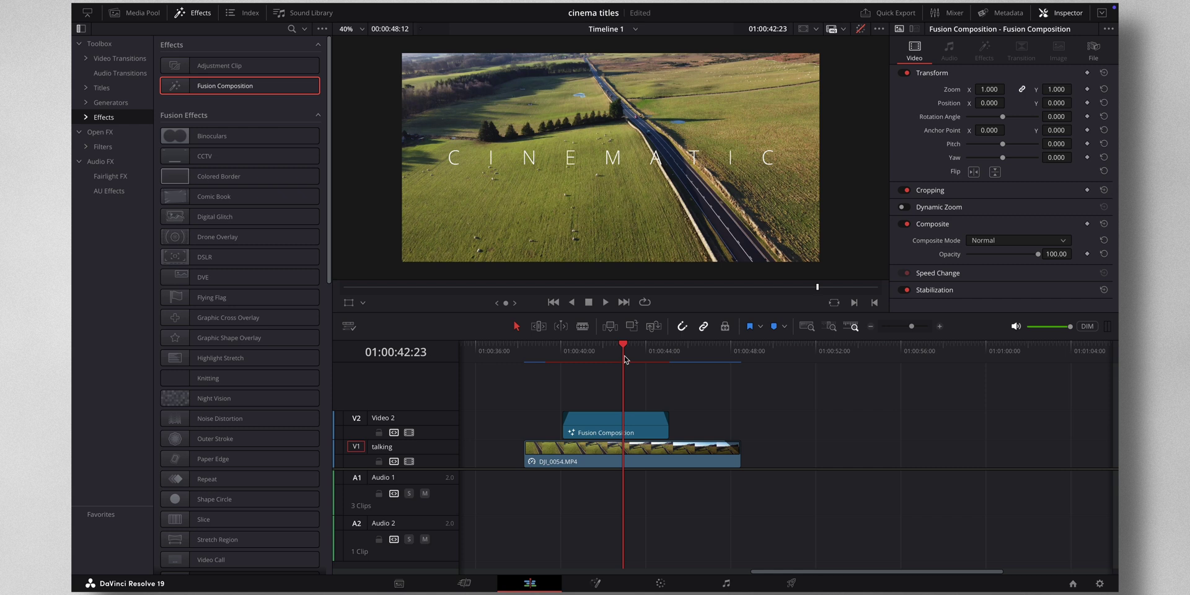
pyautogui.press('space')
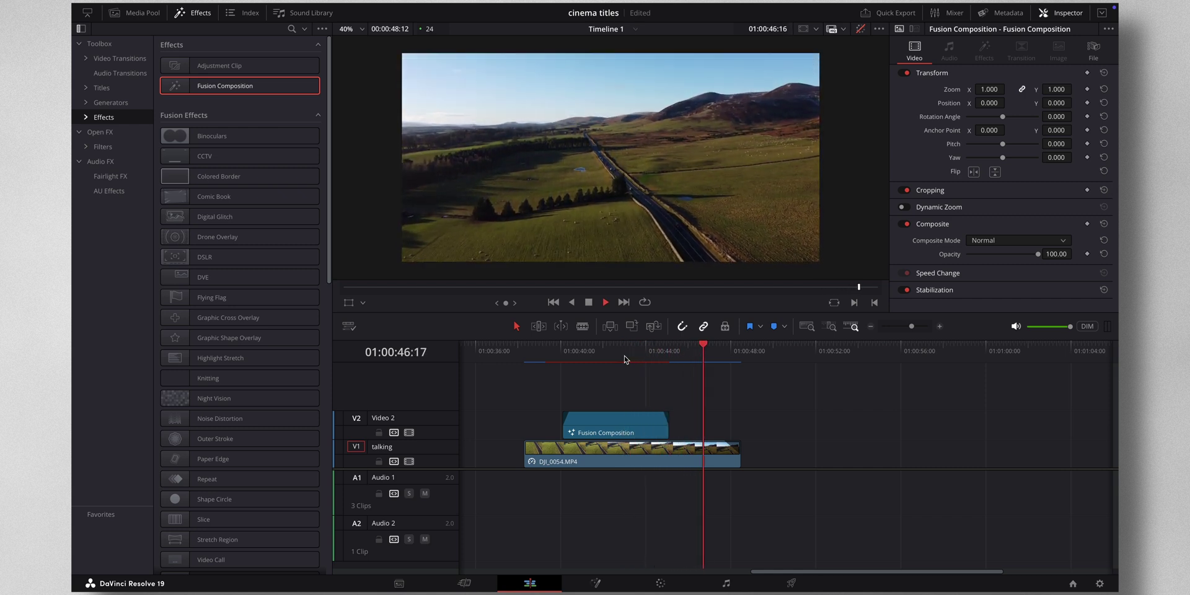
pyautogui.press('space')
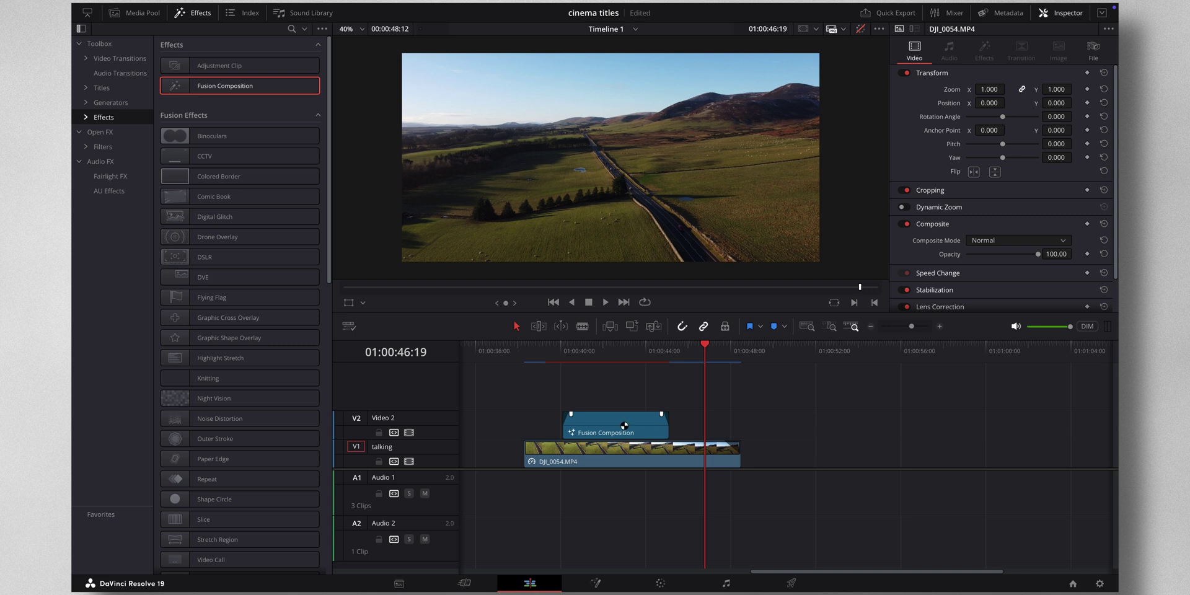
# Copy the Fusion Composition title clip from the timeline into the Master Power Bin.
pyautogui.click(133, 14)
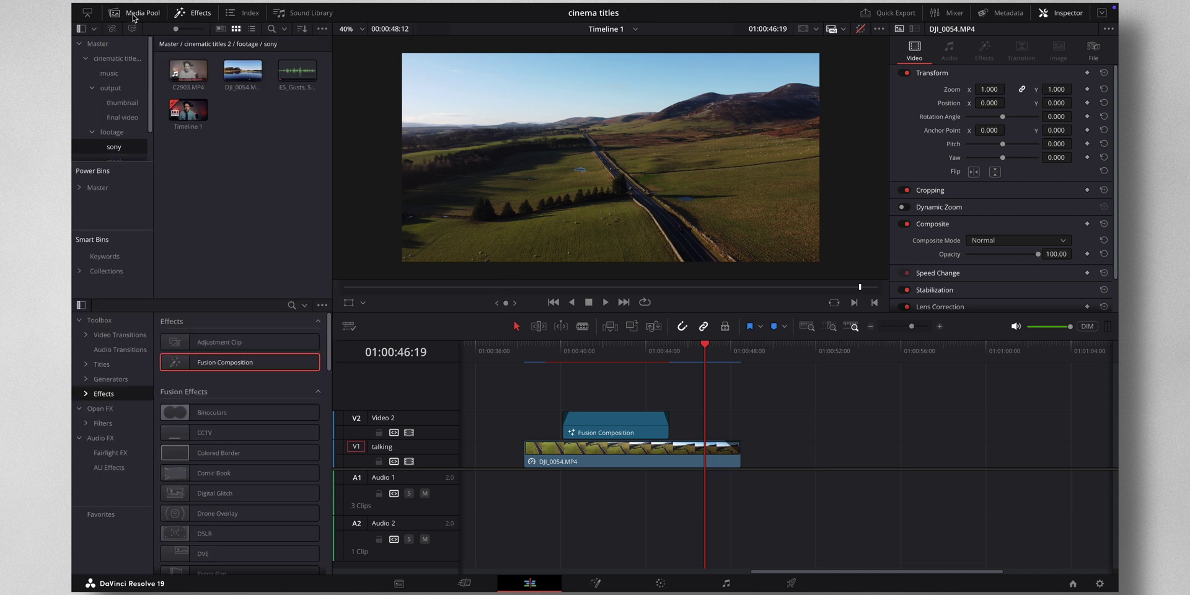
pyautogui.click(97, 188)
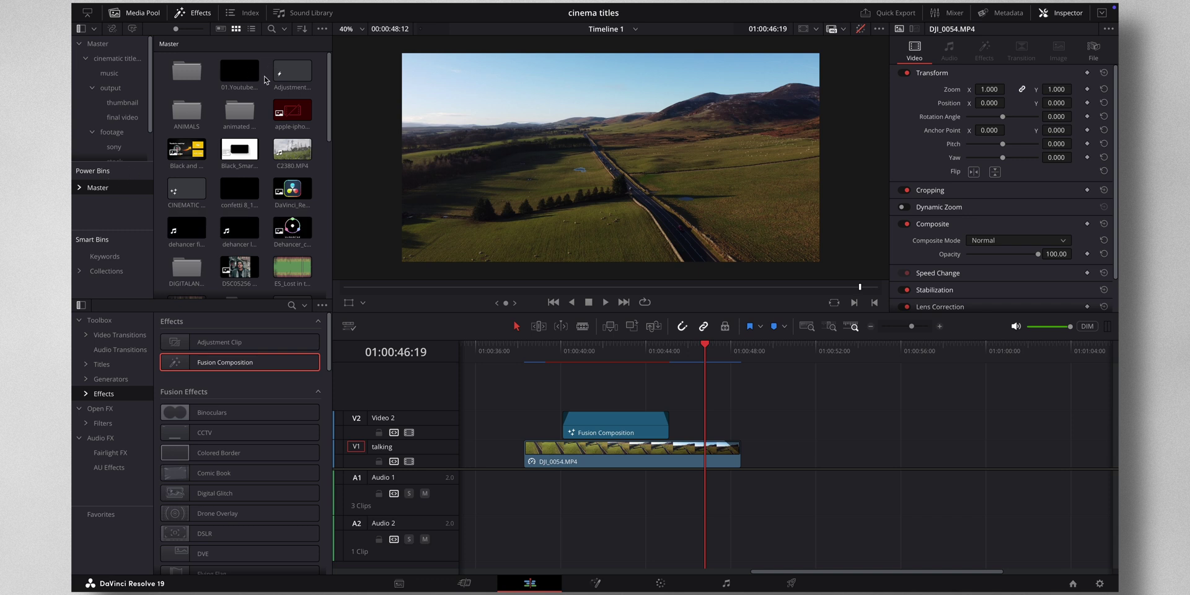
pyautogui.click(322, 30)
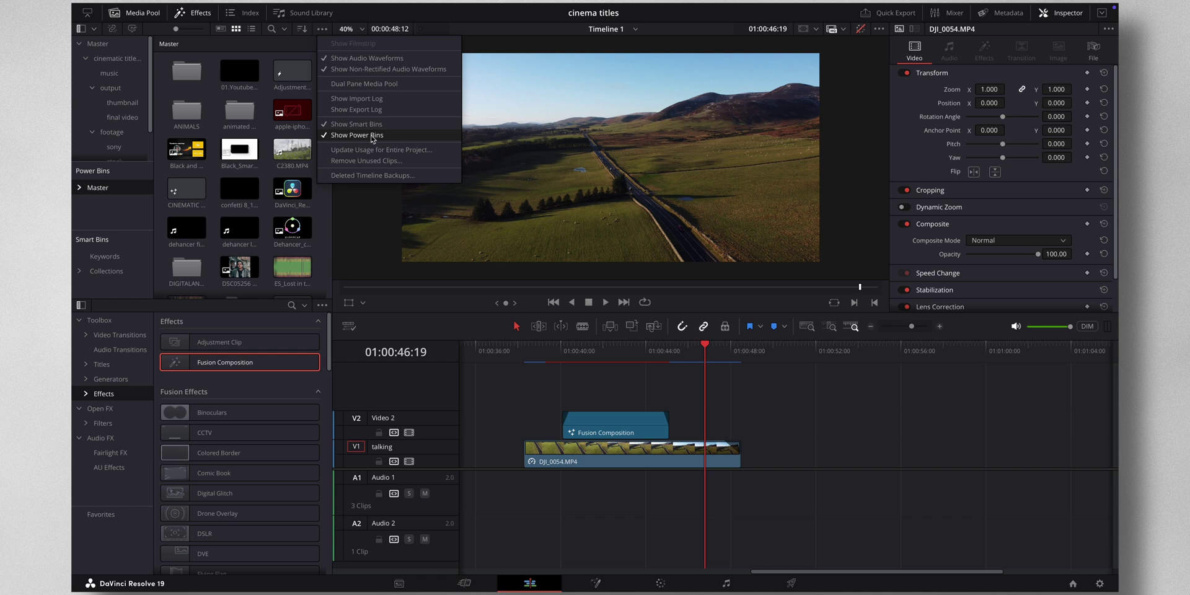
pyautogui.click(143, 213)
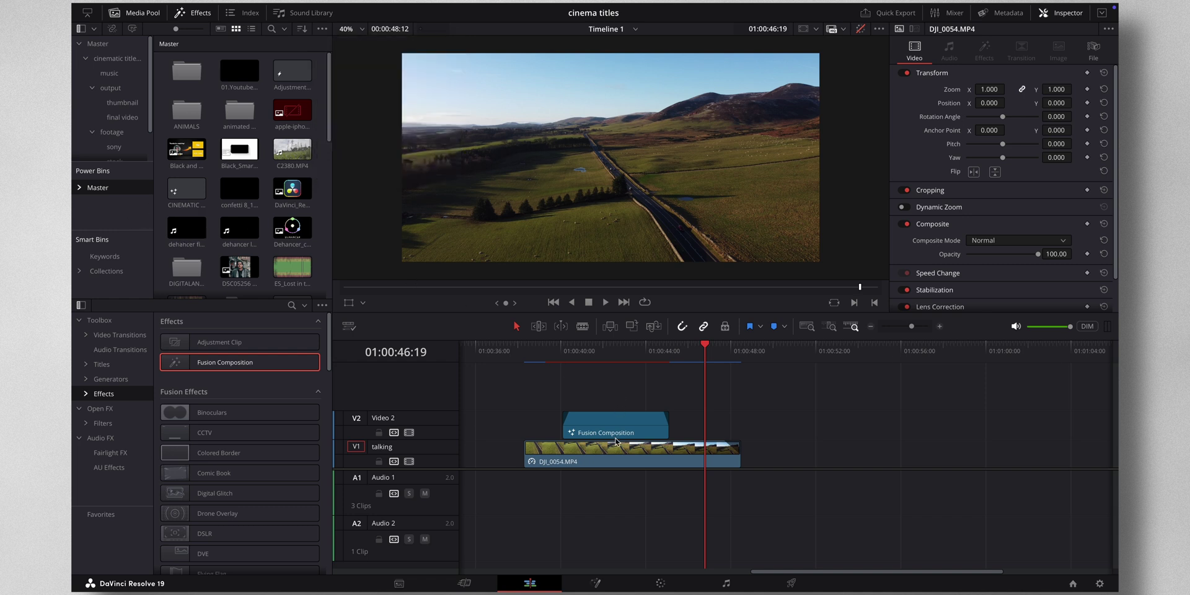
pyautogui.moveTo(620, 432); pyautogui.dragTo(321, 239)
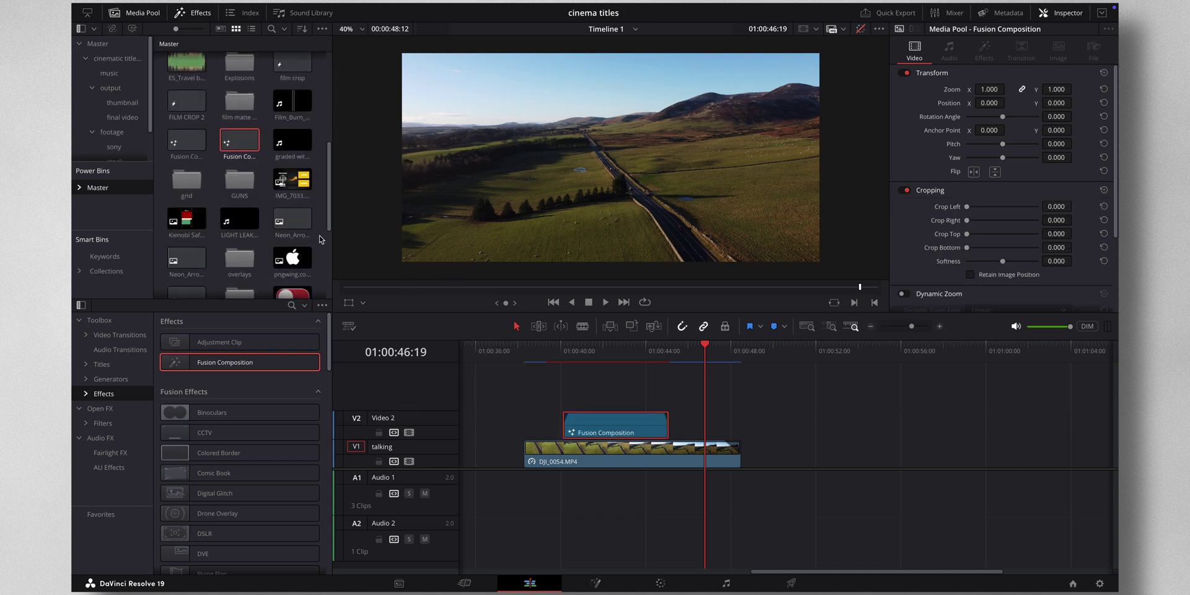
# Rename the saved bin clip to TEXT REVEAL.
pyautogui.doubleClick(253, 133)
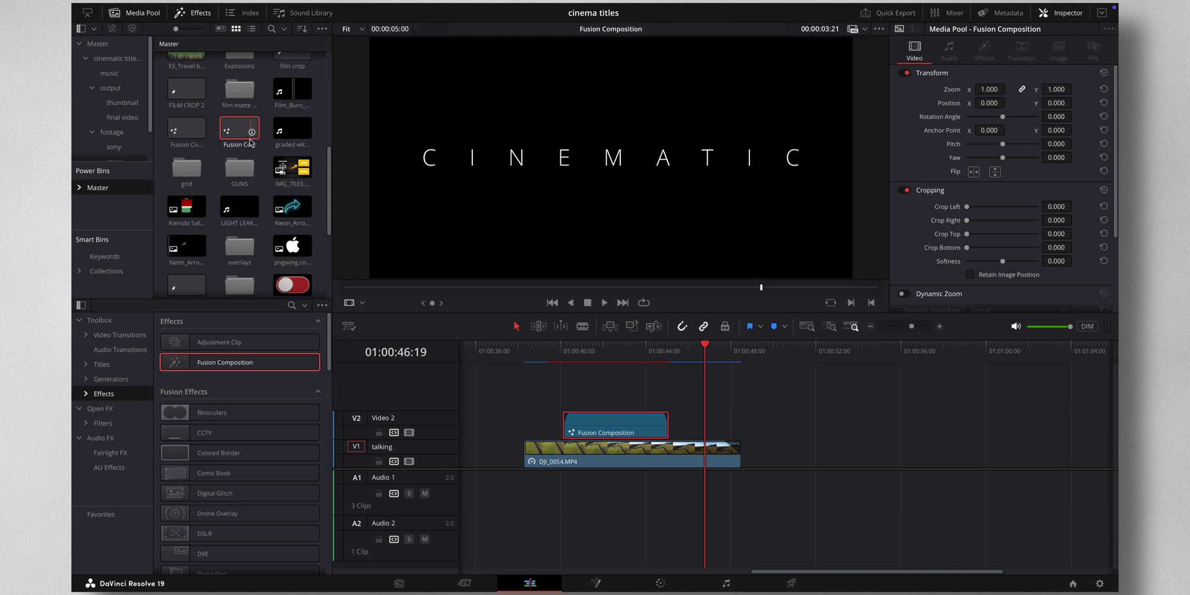
pyautogui.click(247, 146)
pyautogui.press('BackSpace')
# Return the viewer to the timeline, select the title clip, and open it in Fusion.
pyautogui.click(381, 213)
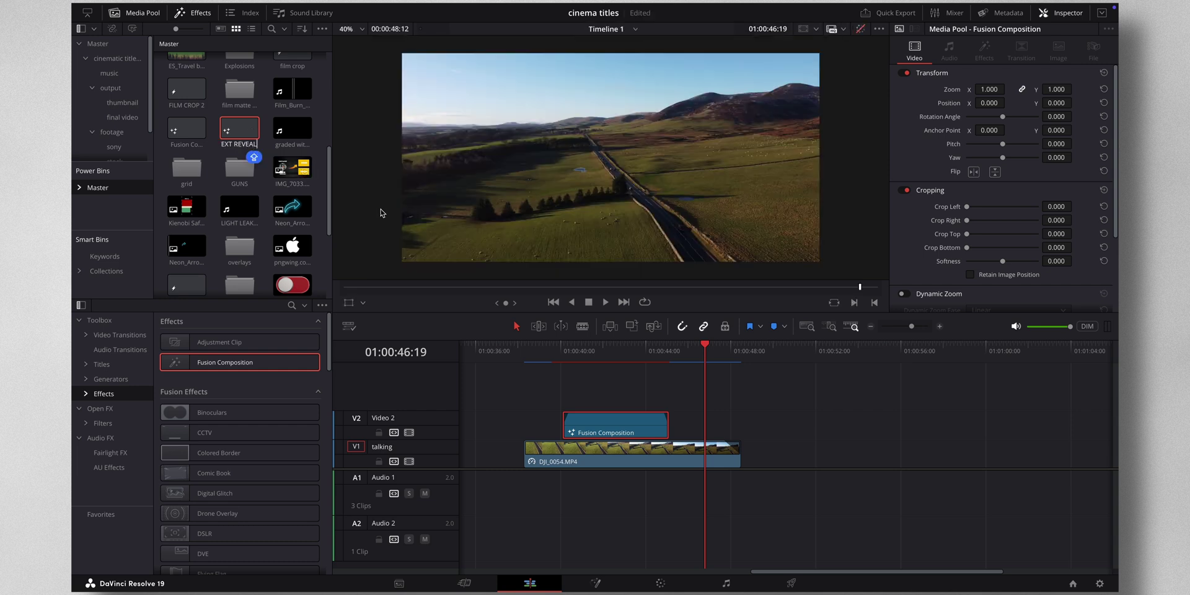
pyautogui.click(679, 422)
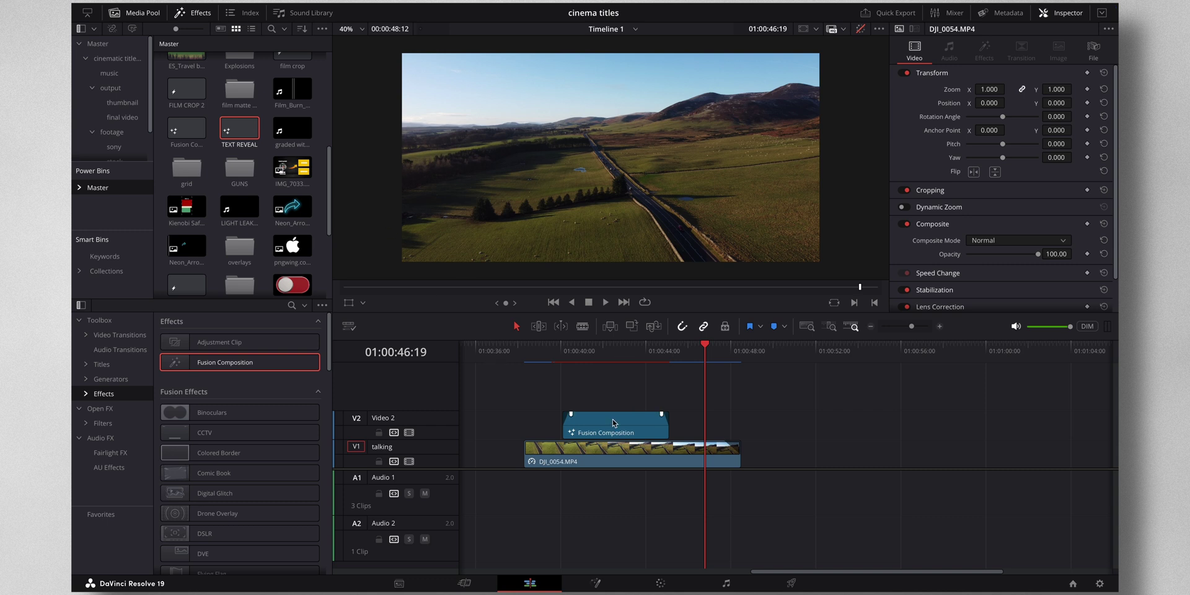
pyautogui.click(614, 423)
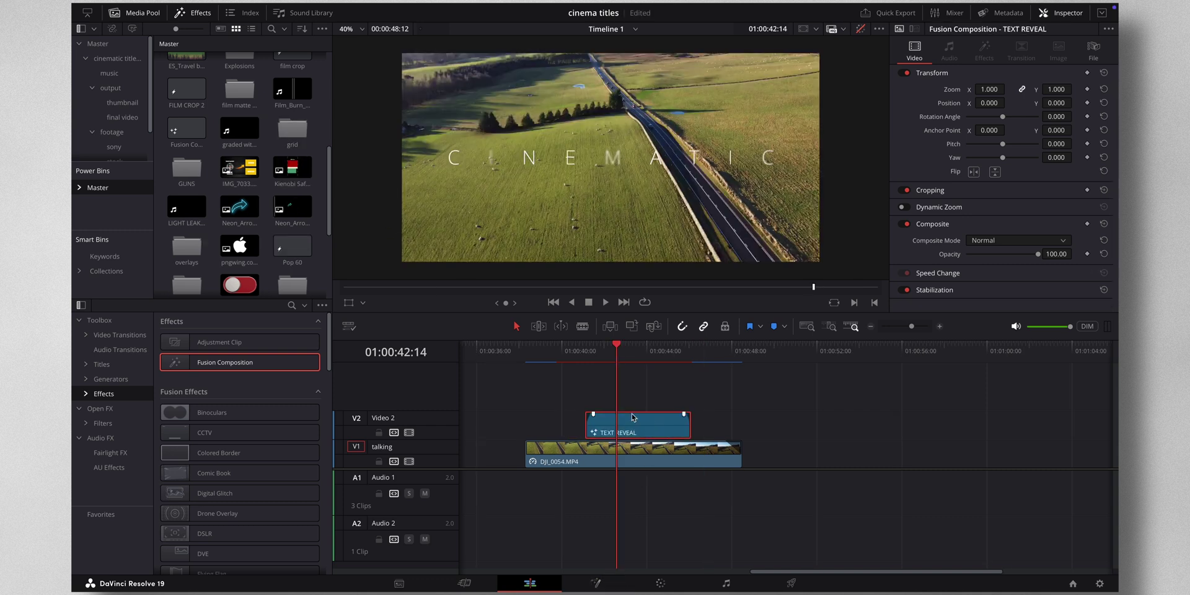
pyautogui.hotkey('shift', '5')
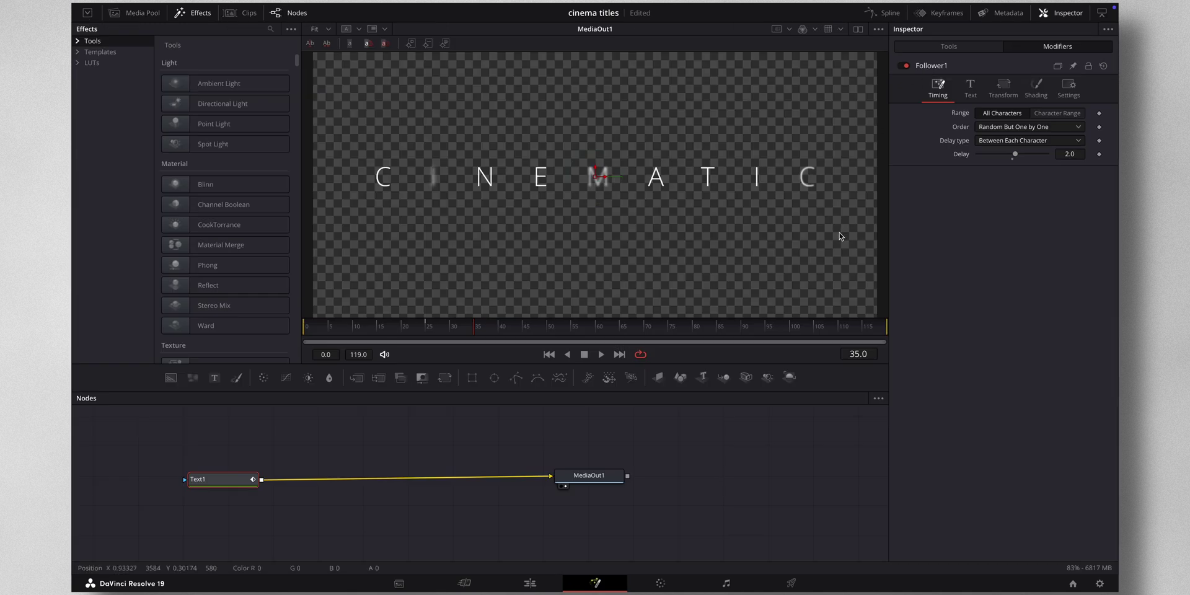
# On Text1, replace CINEMATIC with COUNTRYSIDE and narrow tracking to 1.748.
pyautogui.click(948, 50)
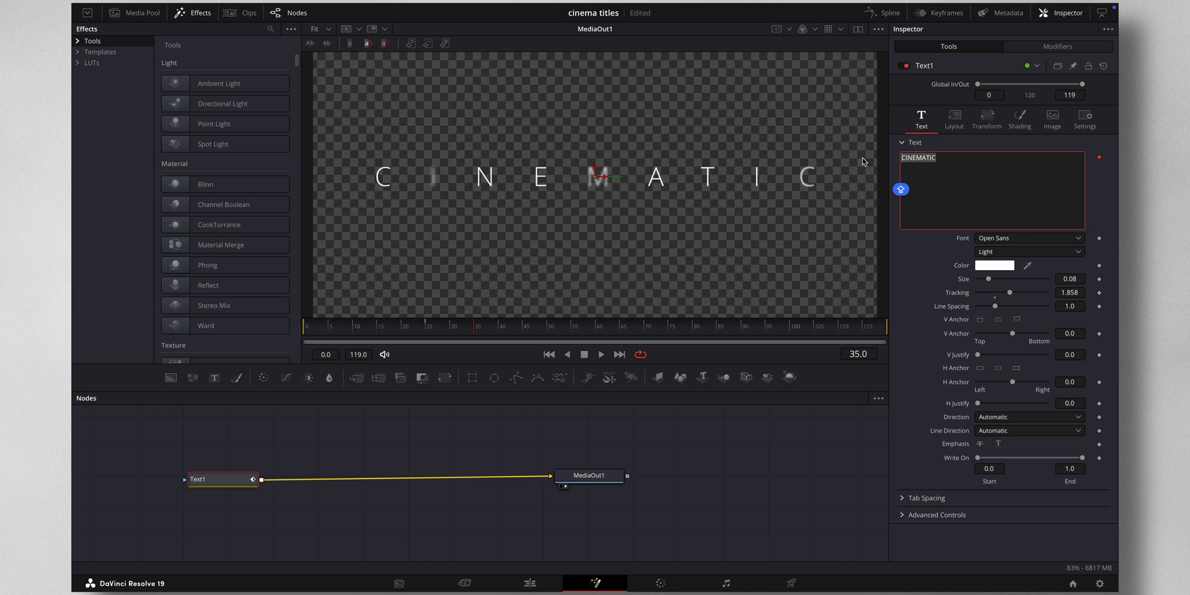
pyautogui.write('COUNTRYS')
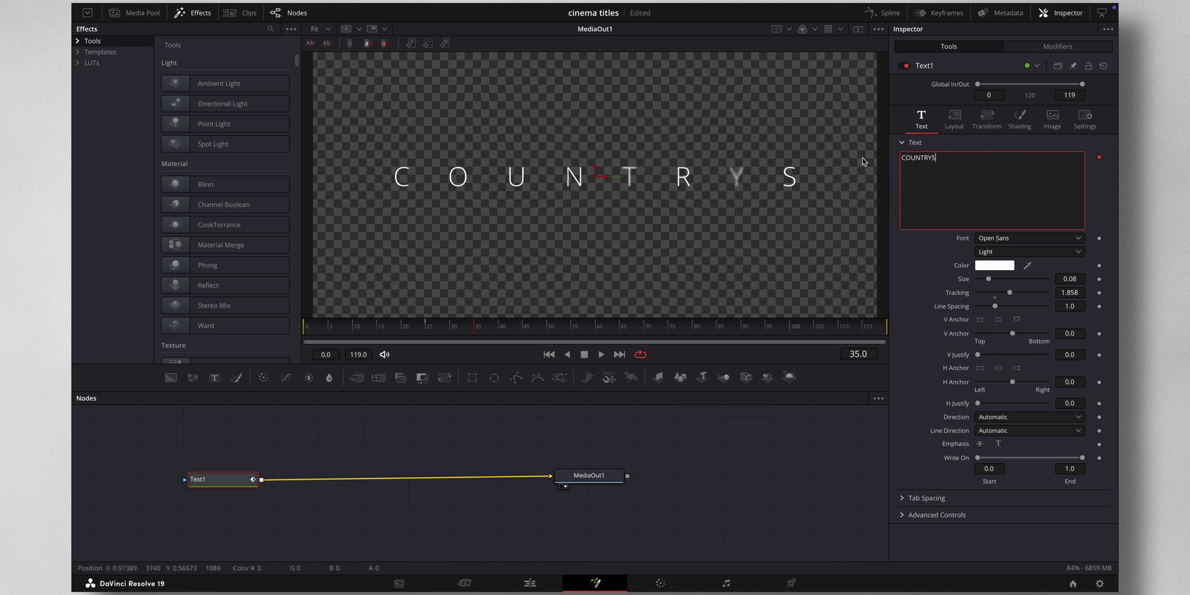
pyautogui.write('IDE')
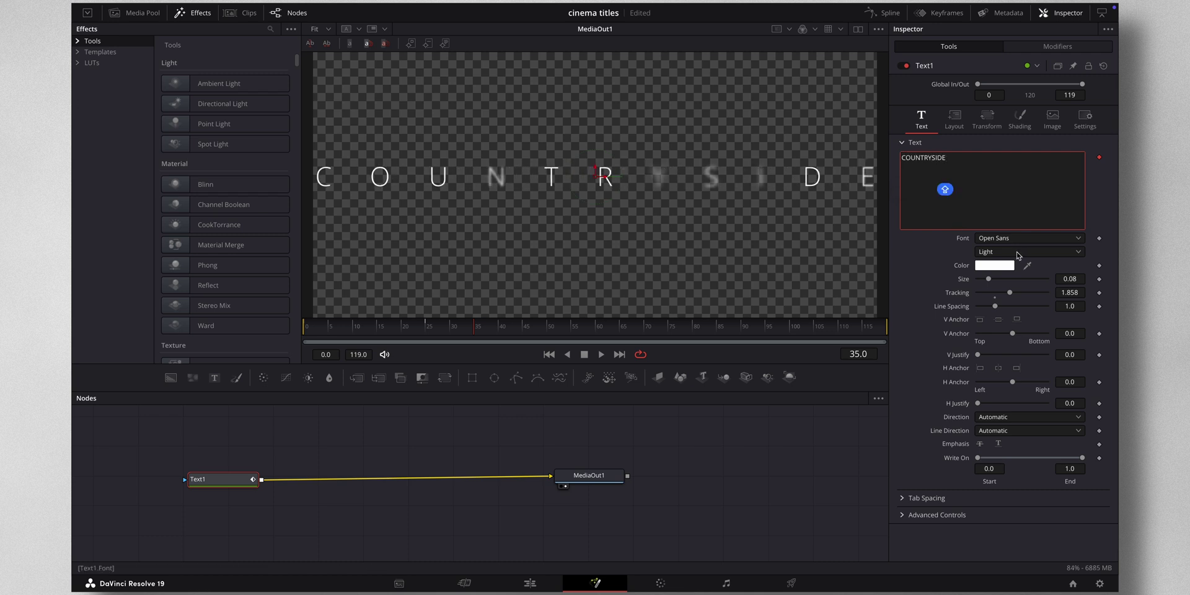
pyautogui.moveTo(1068, 292); pyautogui.dragTo(1011, 295)
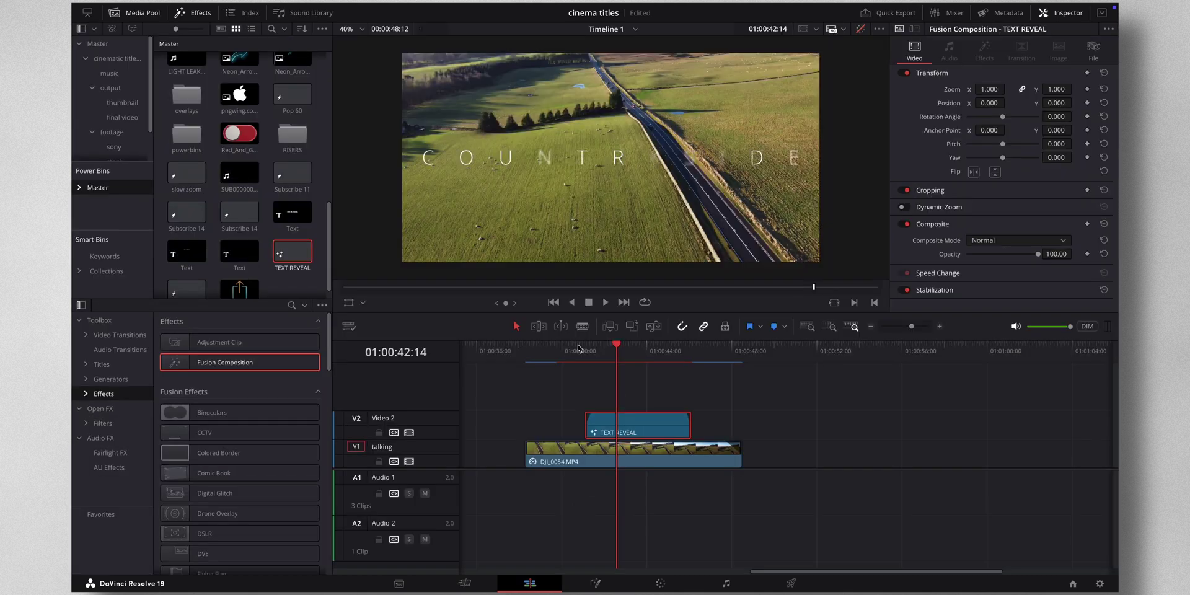
# Play the timeline from just before the COUNTRYSIDE title to preview its letter reveal.
pyautogui.click(578, 349)
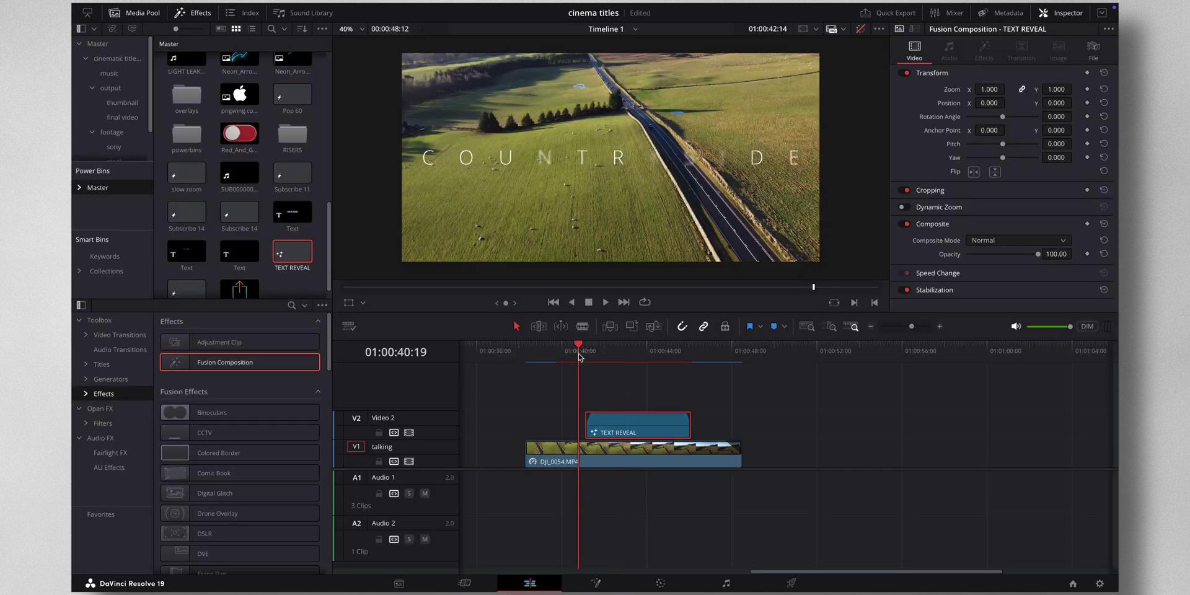
pyautogui.press('space')
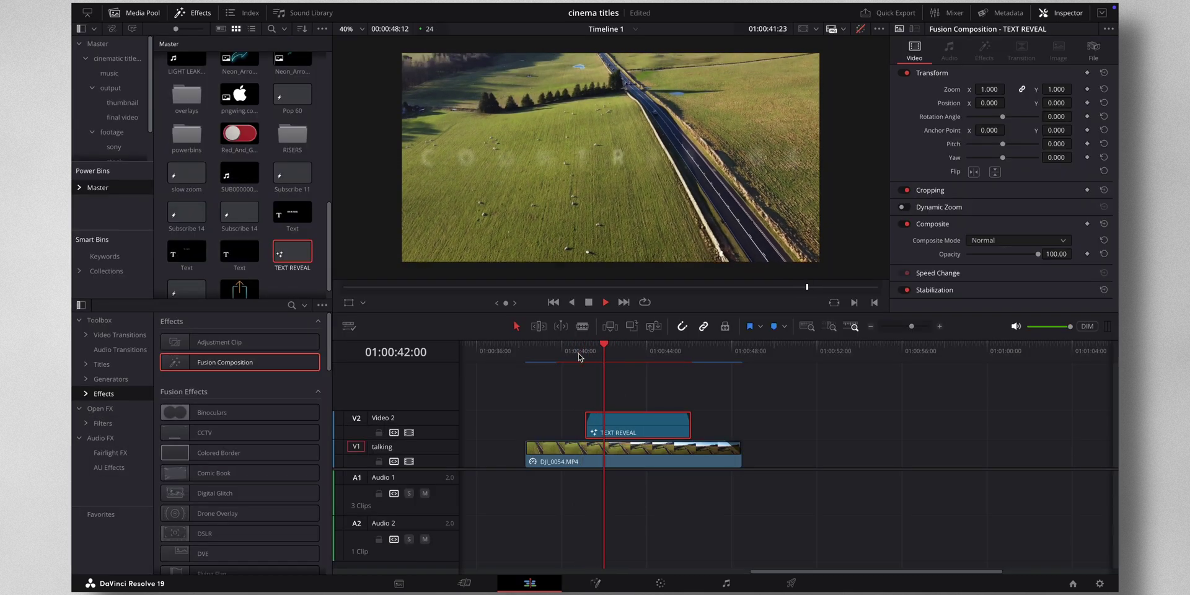
pyautogui.press('space')
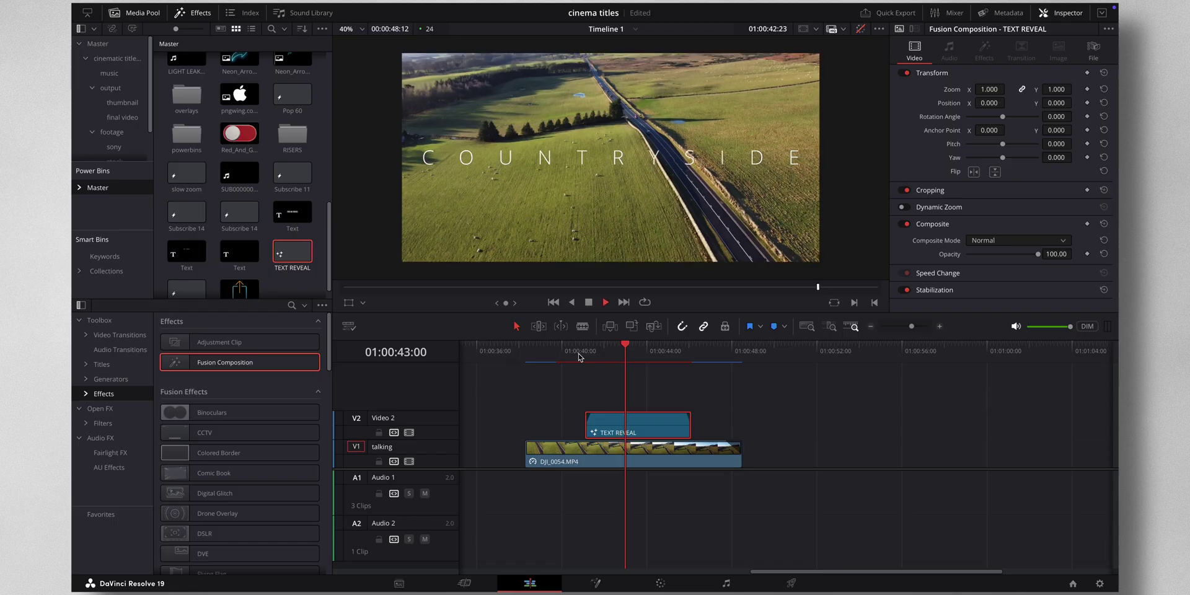